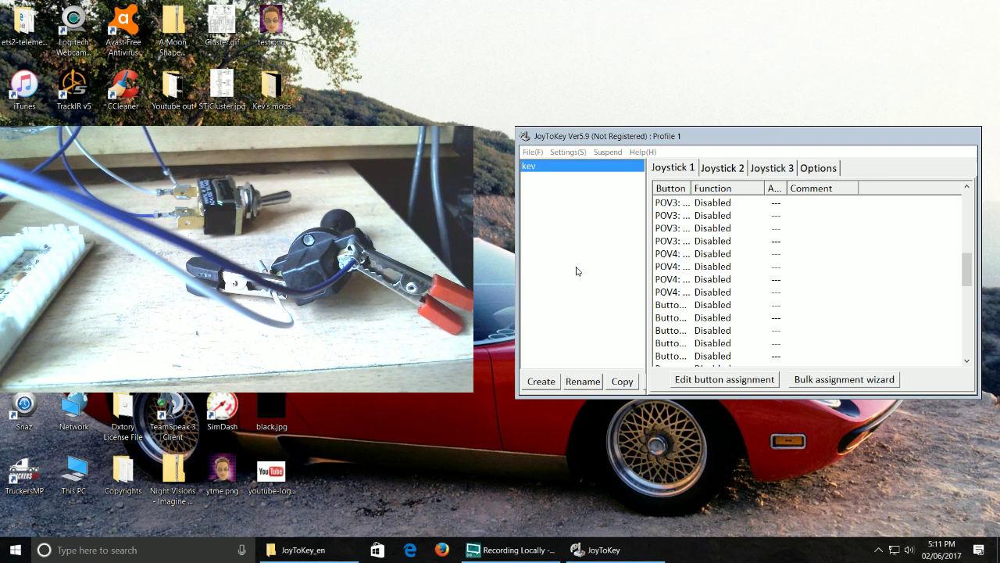
# - Look through Joystick 1's stick, axis, POV and button entries to see which inputs react to the connected switches
pyautogui.scroll(8, 768, 268)
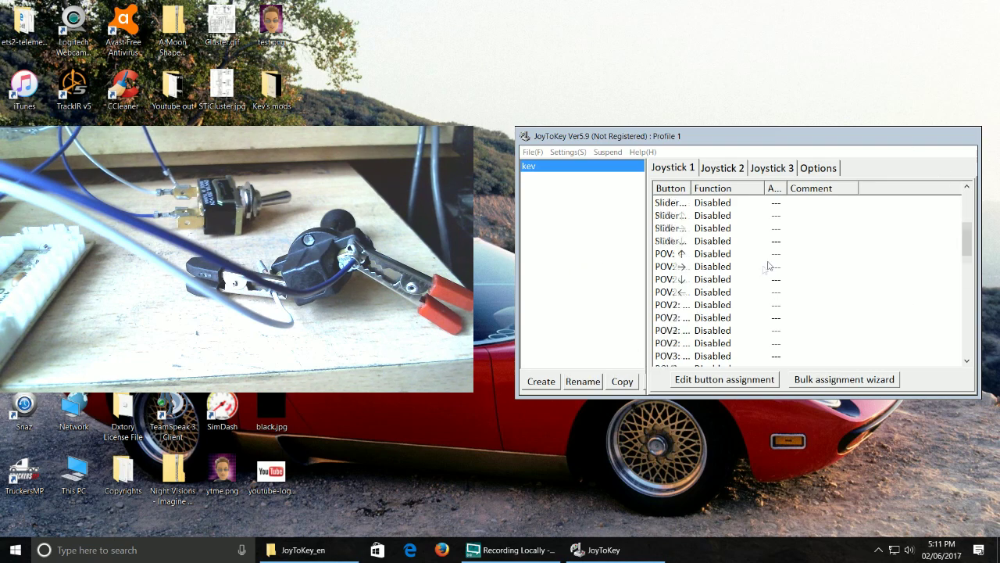
pyautogui.scroll(-8, 769, 266)
pyautogui.scroll(8, 768, 266)
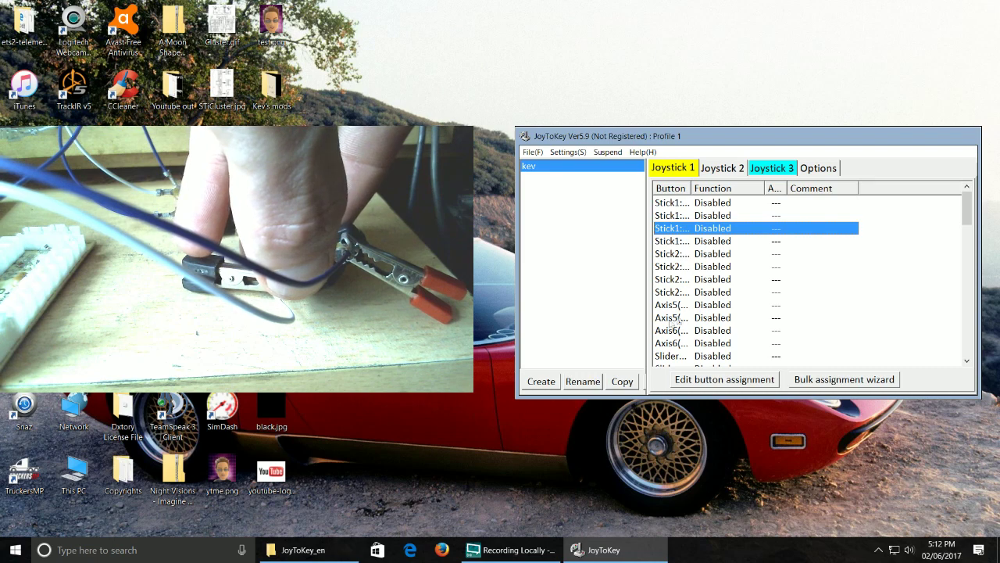
pyautogui.click(695, 306)
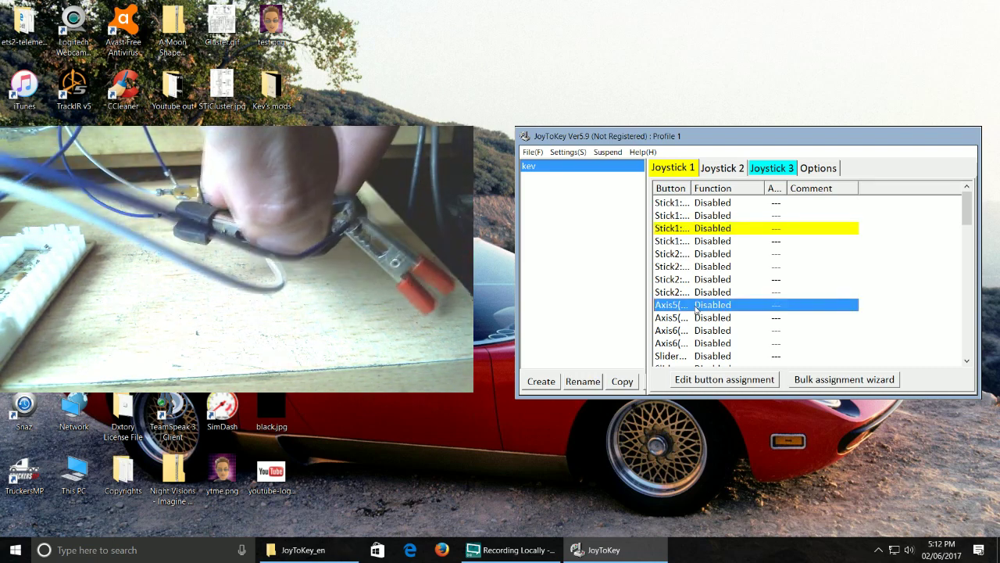
pyautogui.scroll(-8, 756, 309)
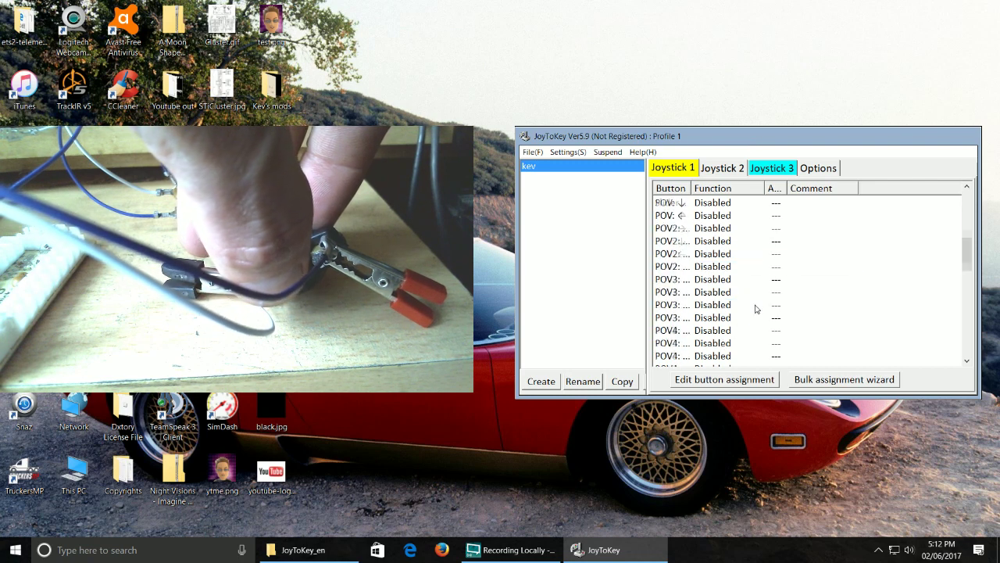
pyautogui.scroll(-6, 755, 310)
pyautogui.scroll(6, 756, 309)
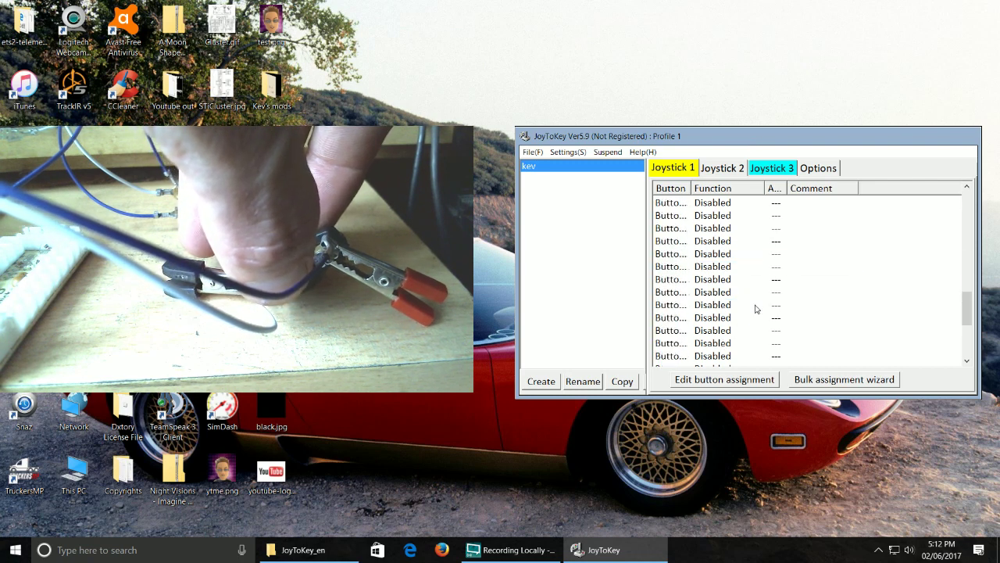
pyautogui.scroll(2, 756, 309)
pyautogui.scroll(-6, 755, 309)
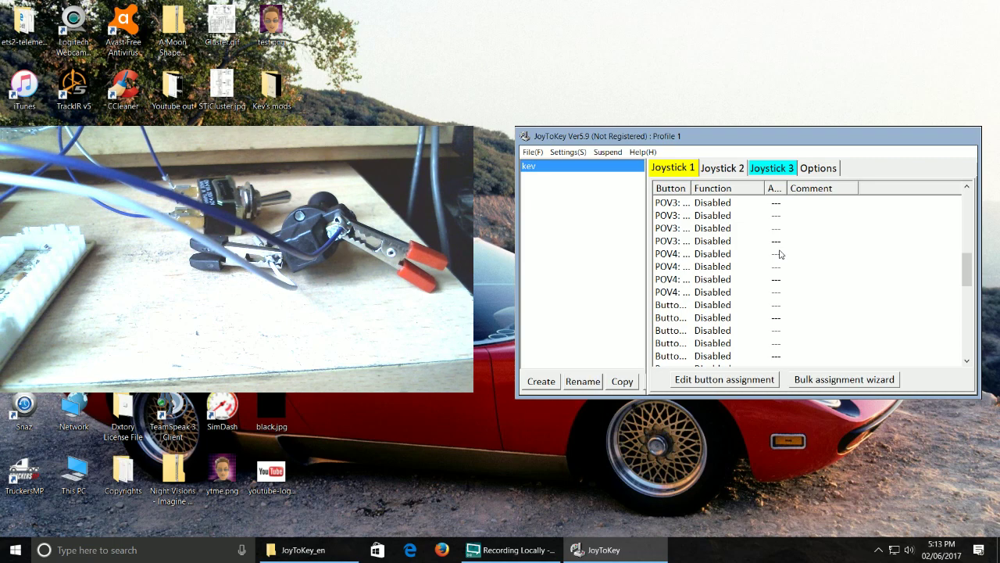
# - Refresh the joystick detection in the options and return to the Joystick 1 assignments
pyautogui.click(819, 168)
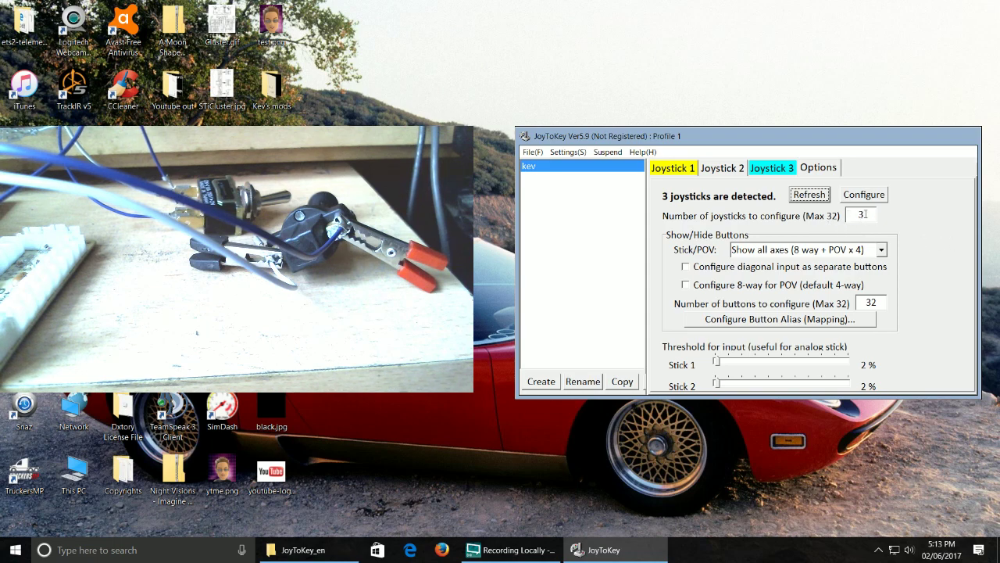
pyautogui.click(809, 194)
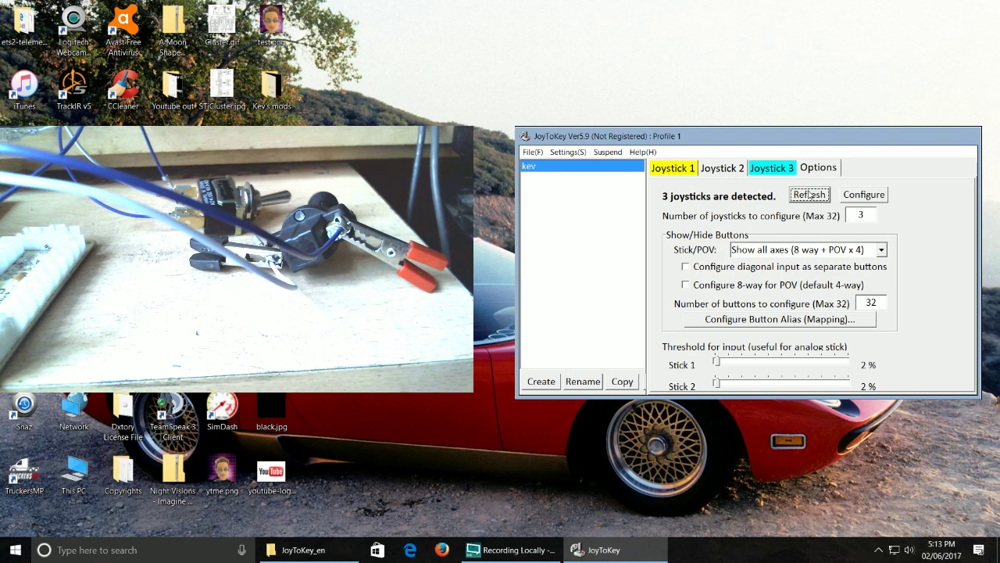
pyautogui.click(670, 168)
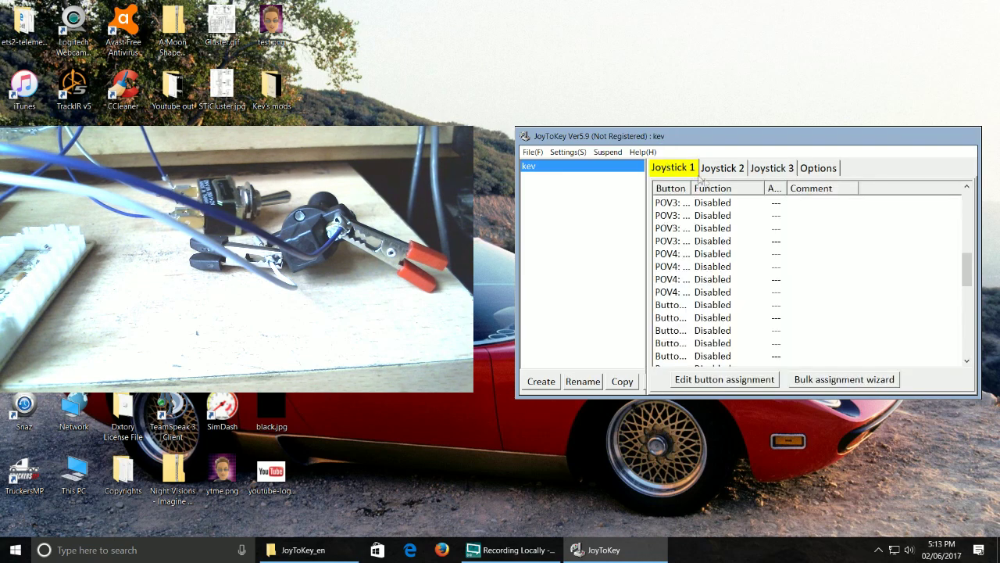
# - Assign the Space key to the third button entry of Joystick 1
pyautogui.scroll(8, 758, 210)
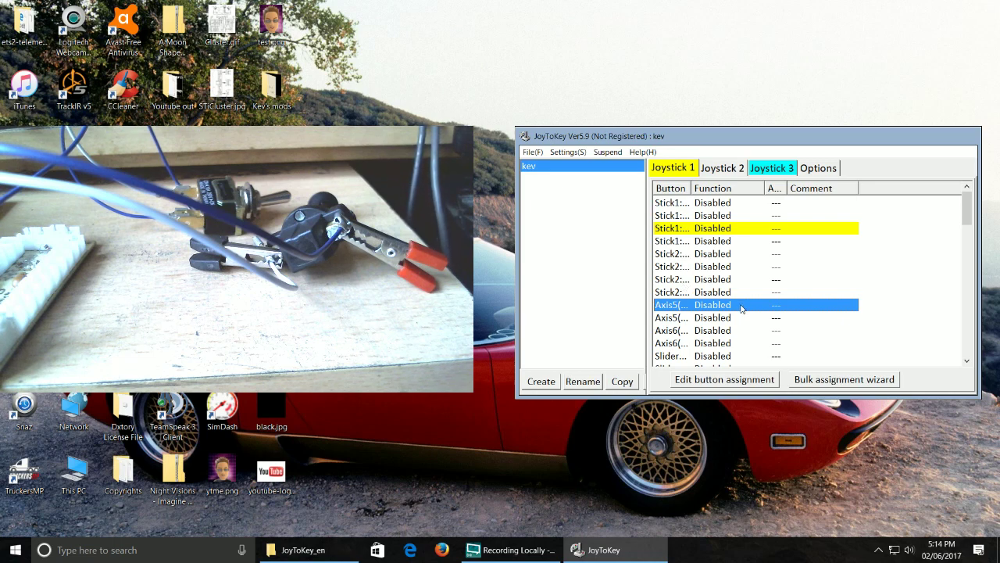
pyautogui.scroll(-2, 742, 309)
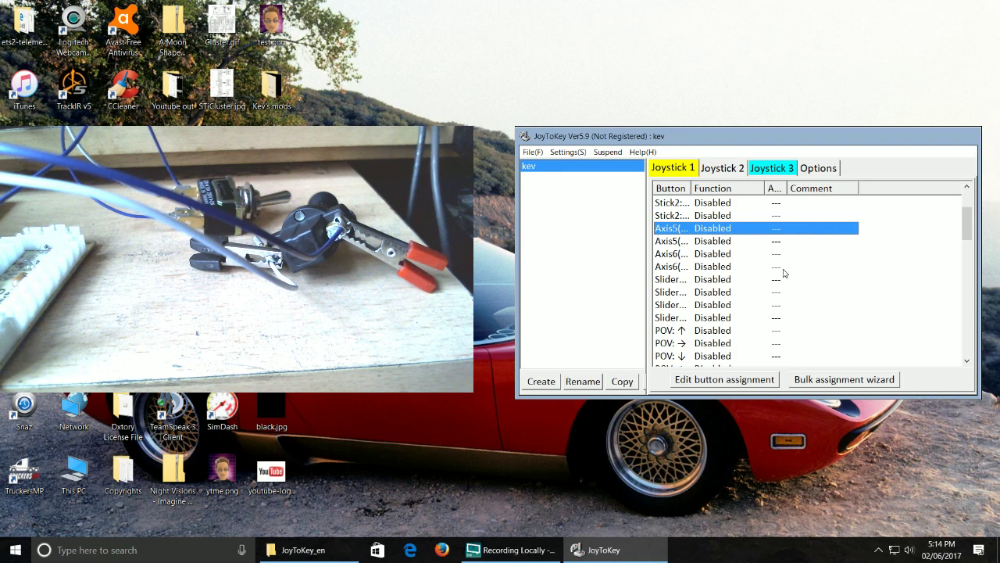
pyautogui.click(783, 268)
pyautogui.scroll(-8, 784, 270)
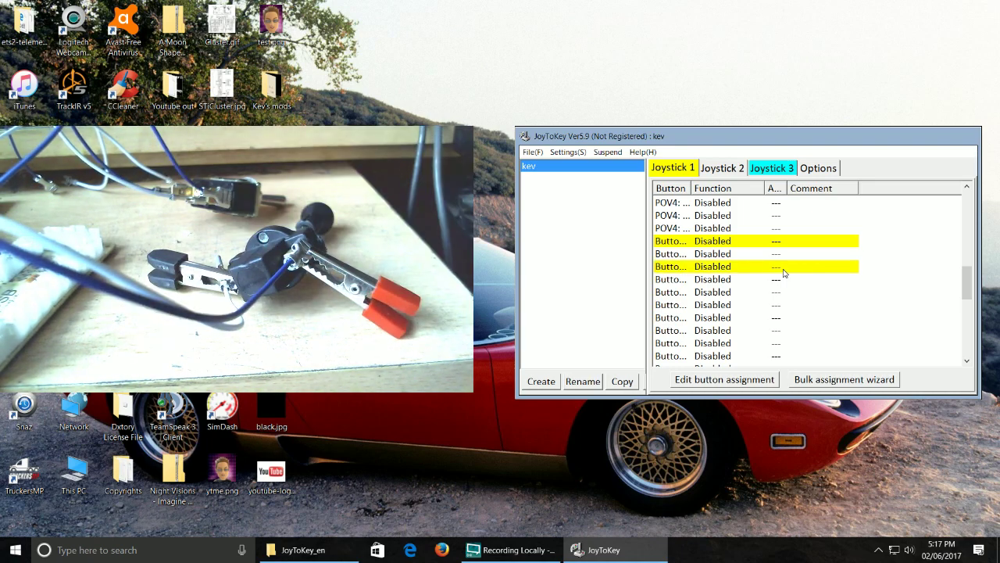
pyautogui.click(734, 270)
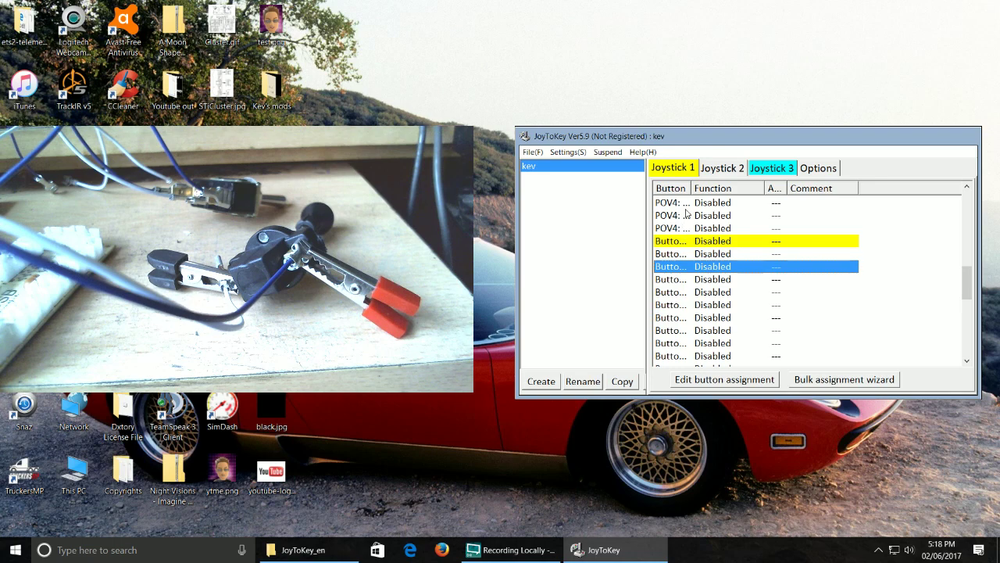
pyautogui.doubleClick(694, 271)
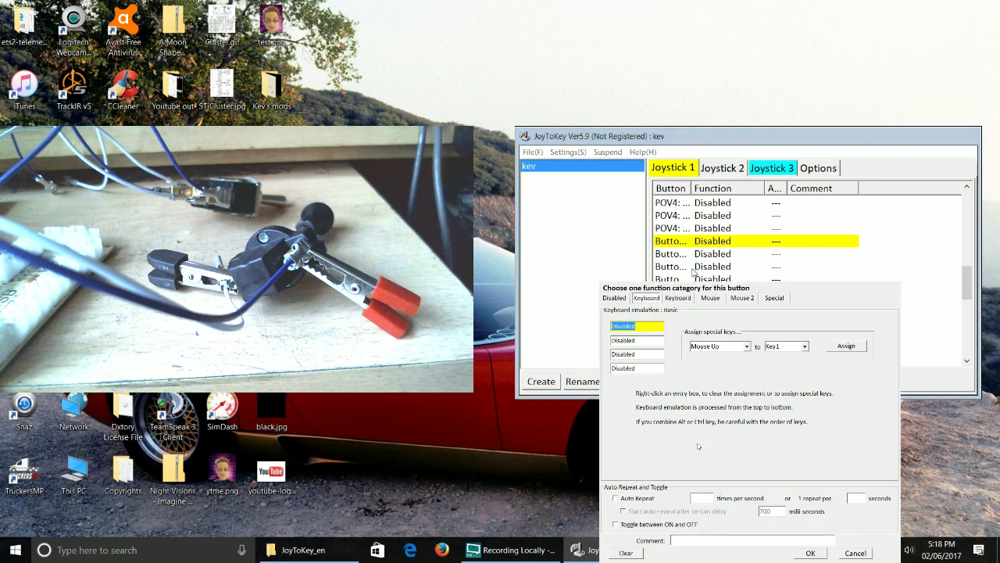
pyautogui.press('space')
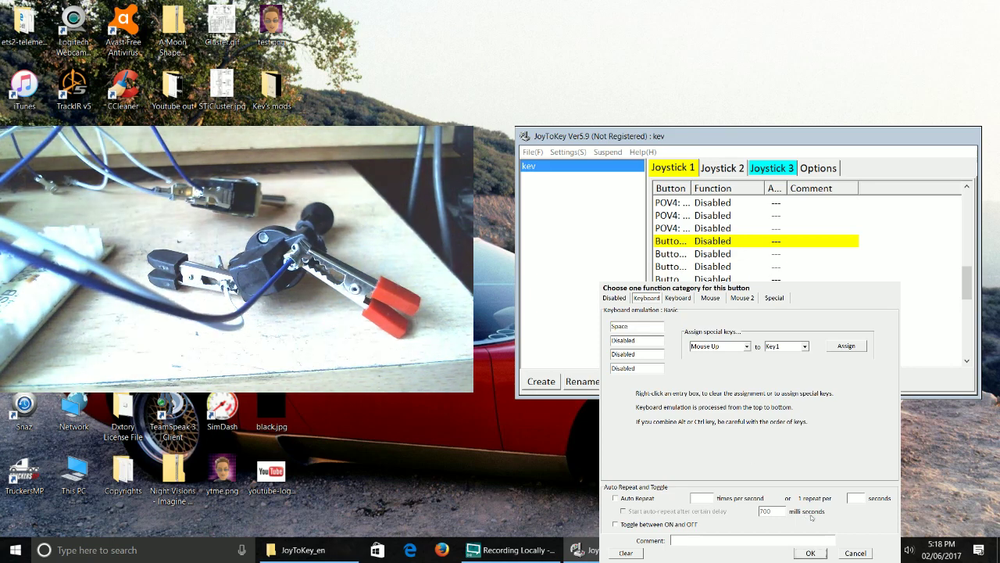
pyautogui.click(811, 553)
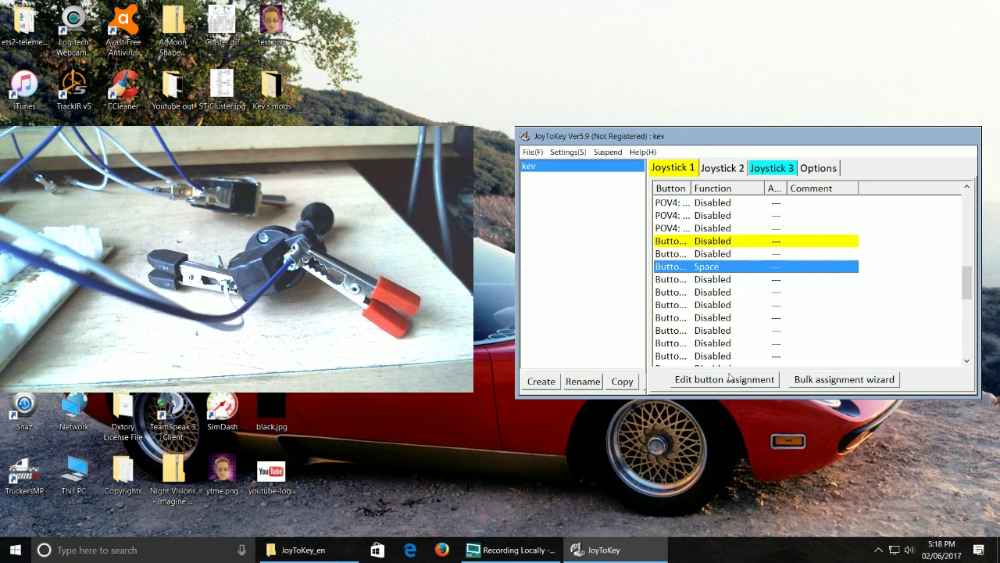
# - Add the comment "jump" to Joystick 1's Space button assignment
pyautogui.doubleClick(754, 268)
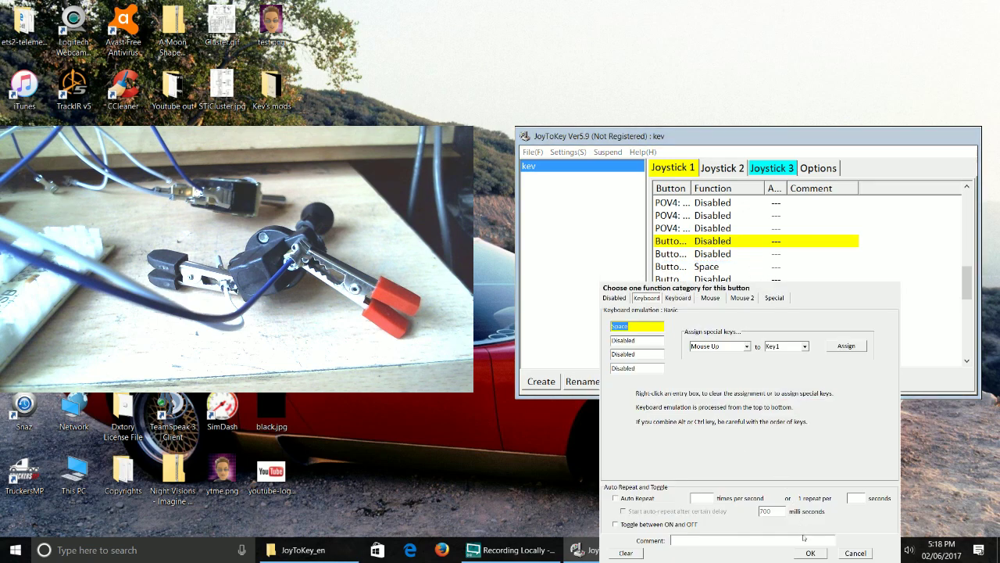
pyautogui.click(682, 539)
pyautogui.write('jump')
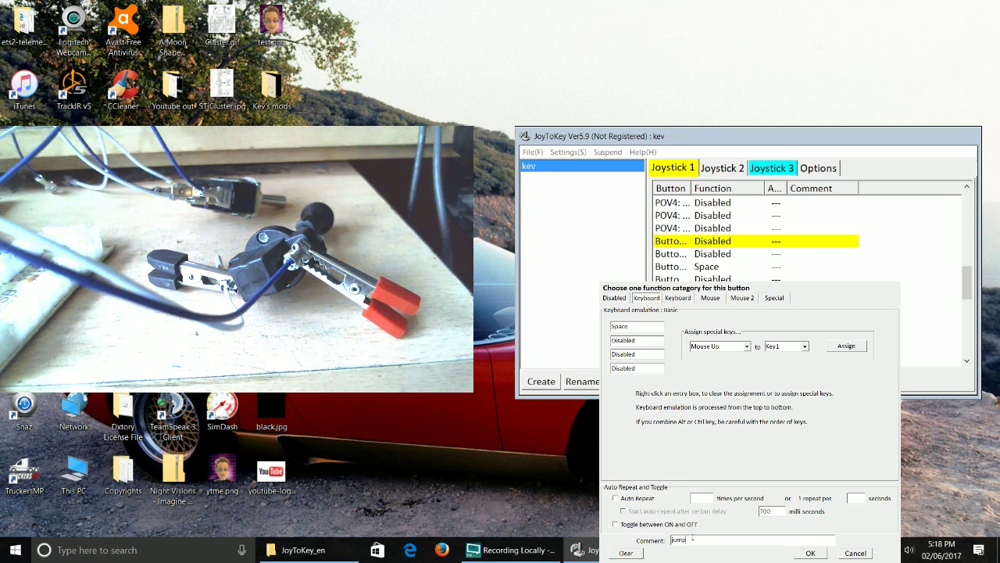
pyautogui.click(811, 552)
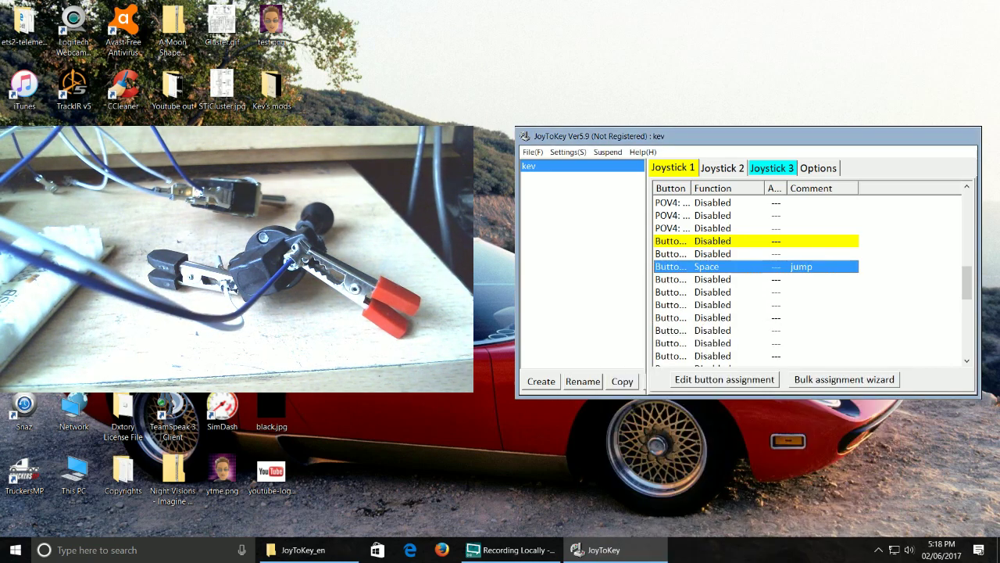
# - Clear the key and comment from Joystick 1's "jump" button assignment
pyautogui.doubleClick(792, 272)
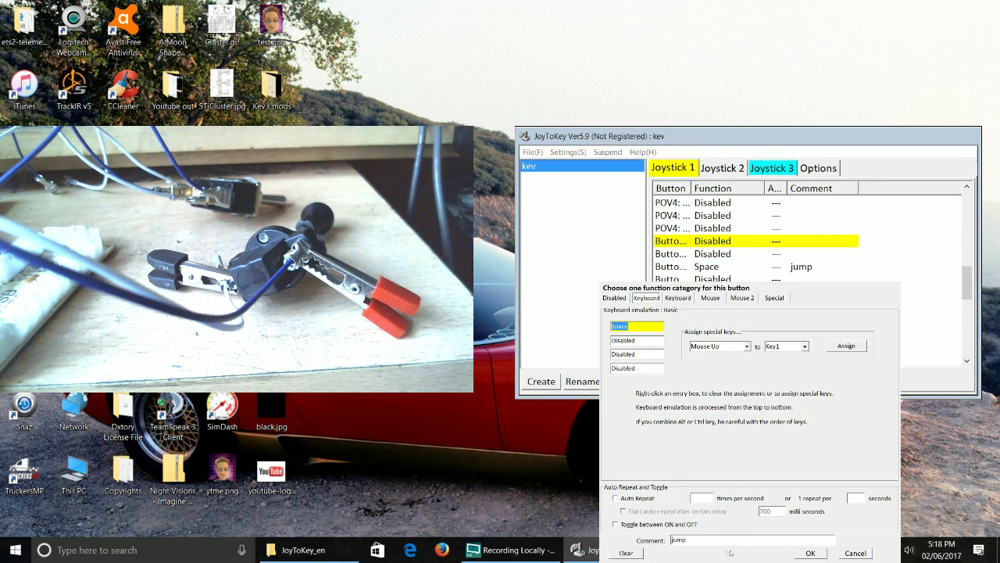
pyautogui.click(634, 552)
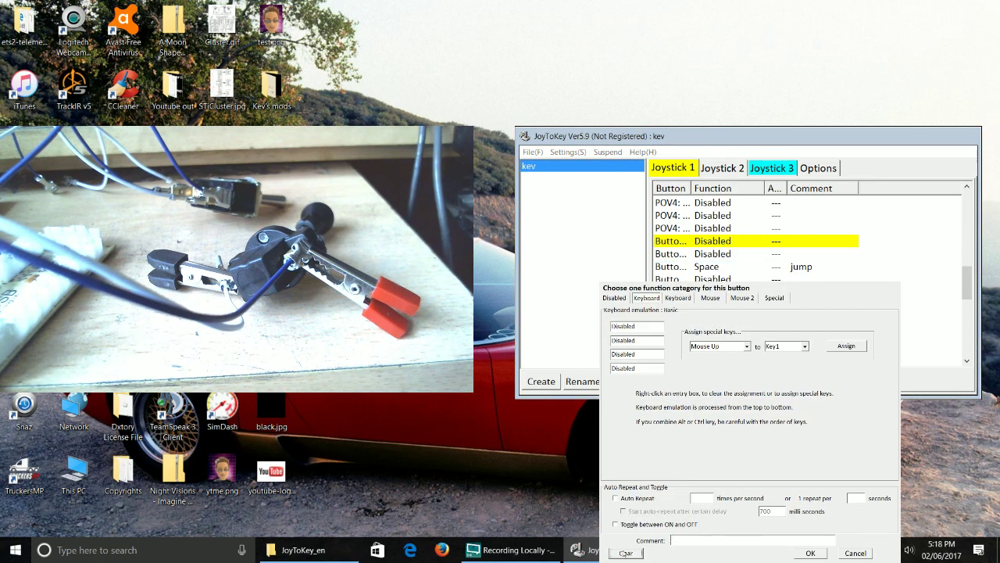
pyautogui.click(808, 552)
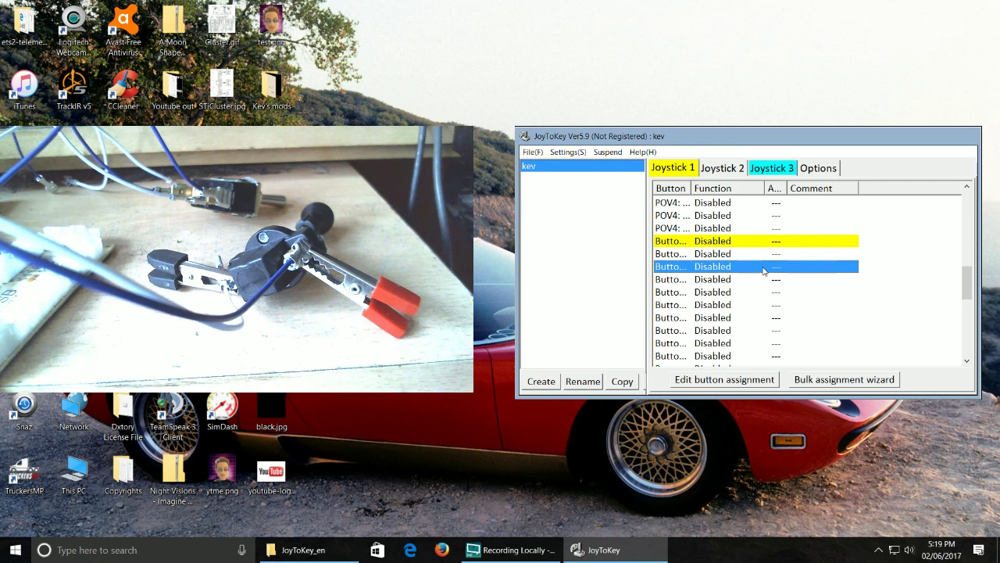
# - Map Joystick 1's third button to Space again, without a comment
pyautogui.doubleClick(720, 267)
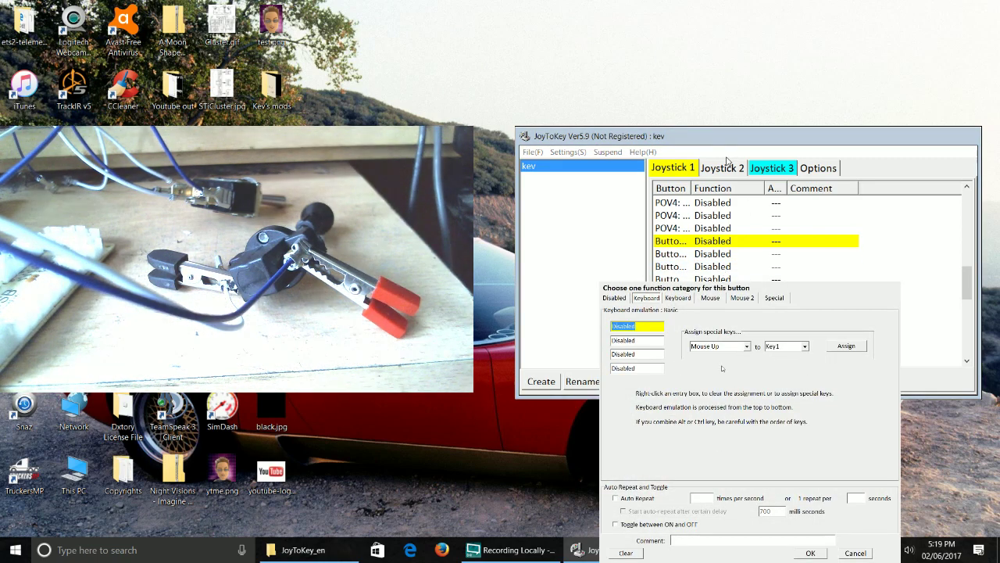
pyautogui.press('space')
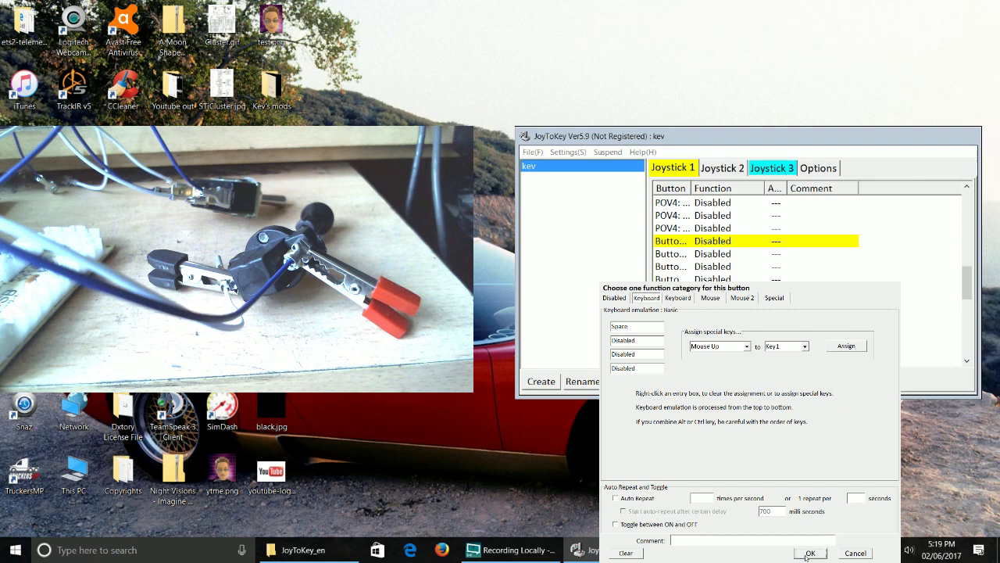
pyautogui.click(810, 553)
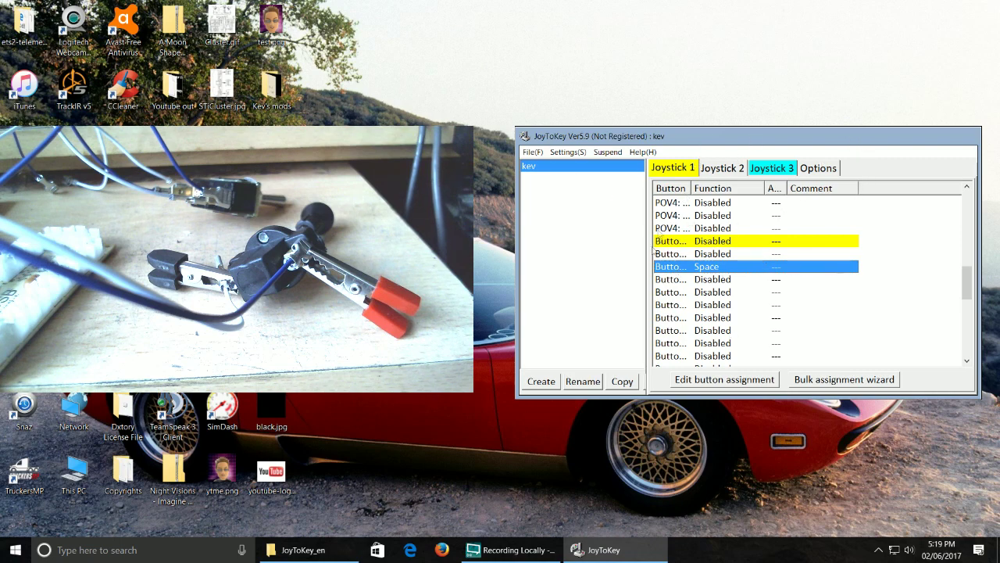
pyautogui.scroll(5, 658, 247)
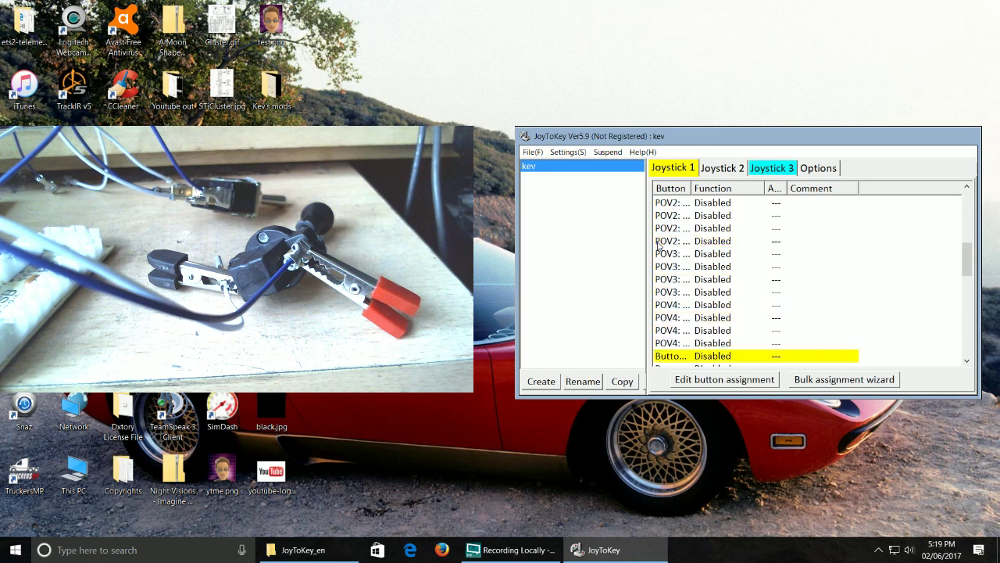
pyautogui.scroll(-5, 659, 247)
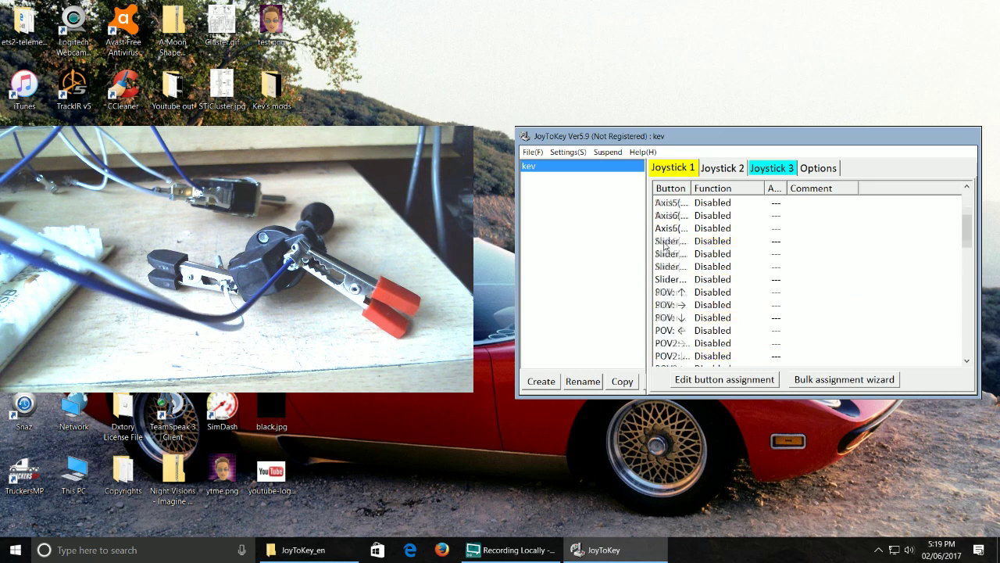
pyautogui.scroll(-2, 663, 247)
pyautogui.scroll(3, 663, 247)
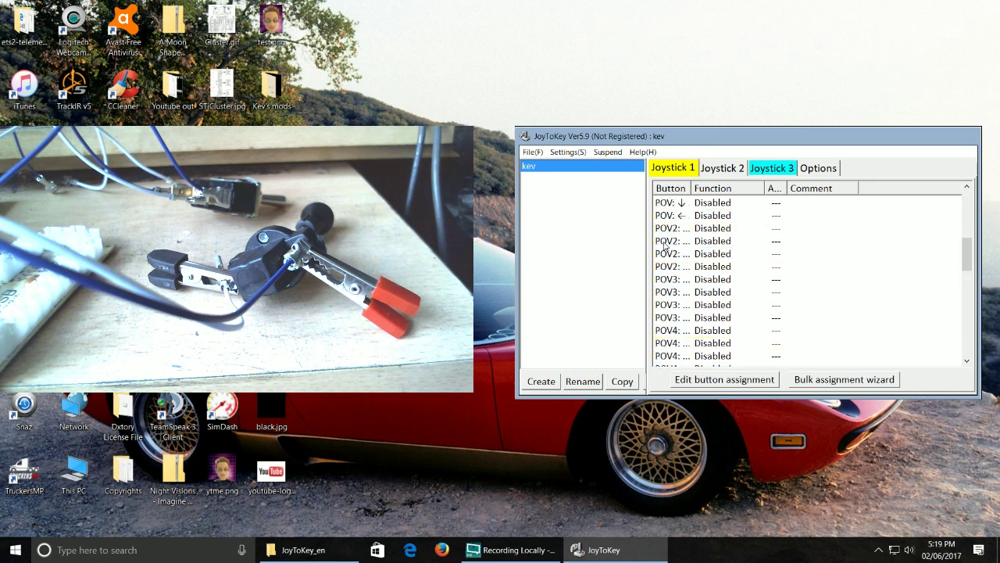
pyautogui.scroll(5, 664, 244)
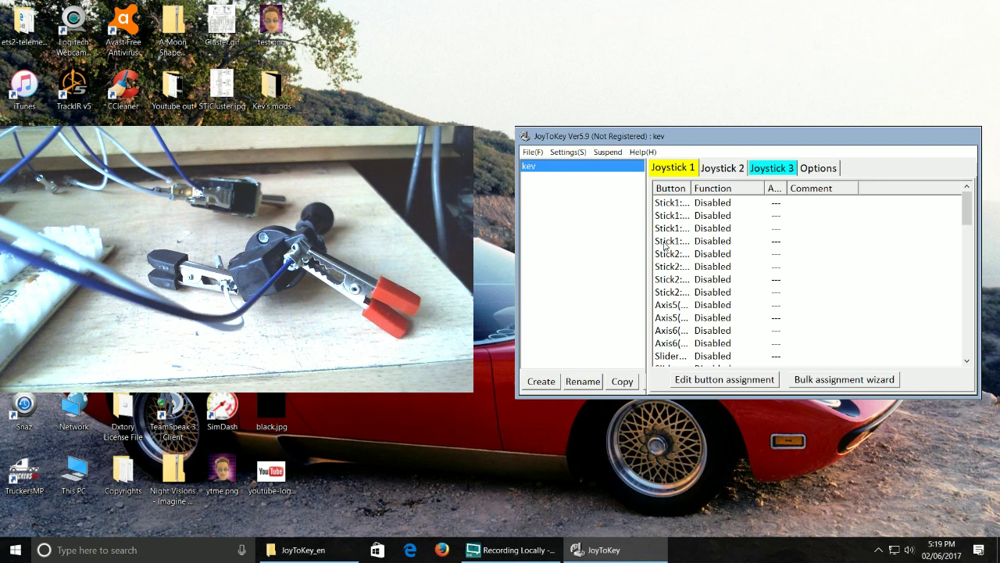
pyautogui.scroll(-1, 665, 245)
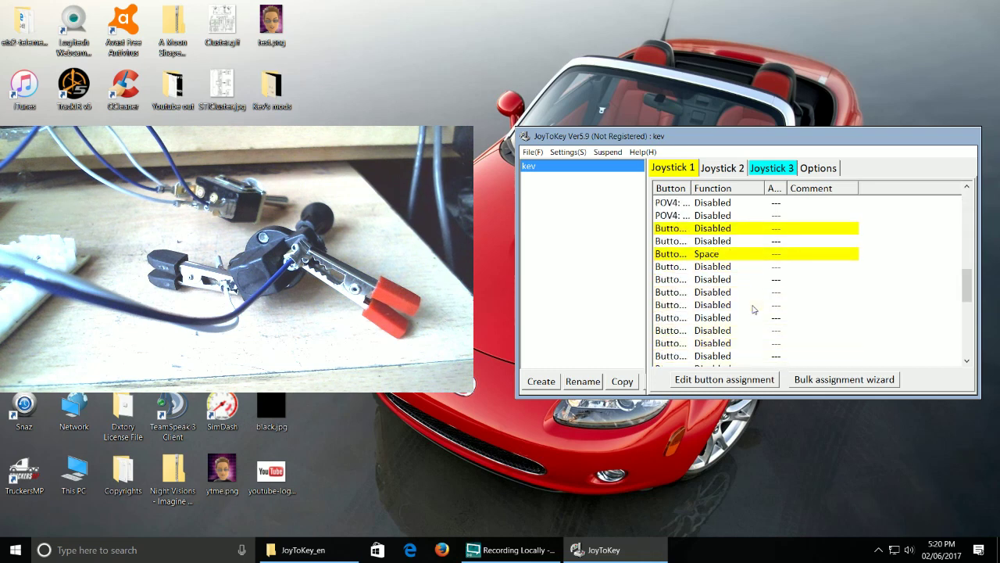
# - Open the Space button's assignment on Joystick 1 and display its keyboard options for switching between multiple assignments
pyautogui.click(755, 257)
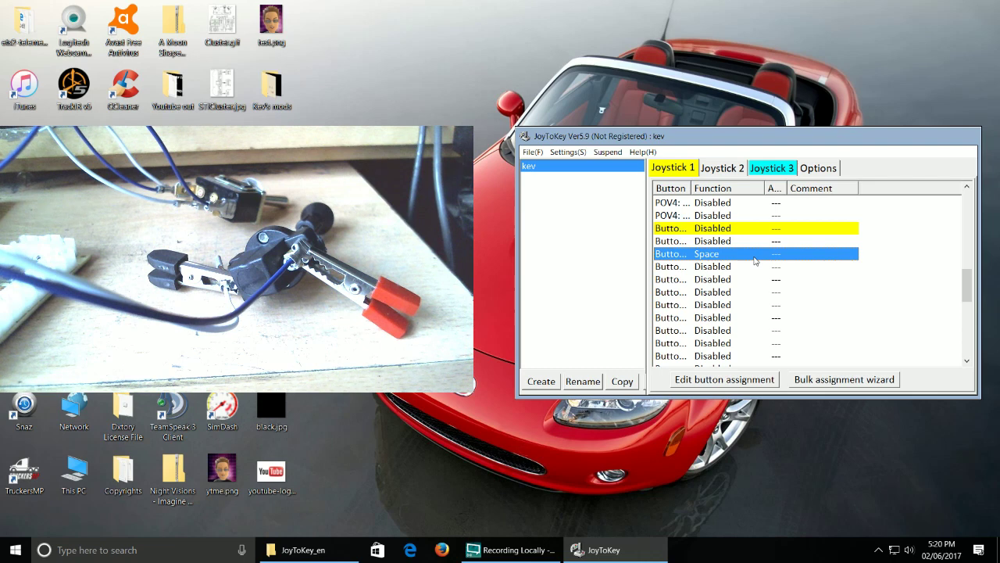
pyautogui.doubleClick(755, 260)
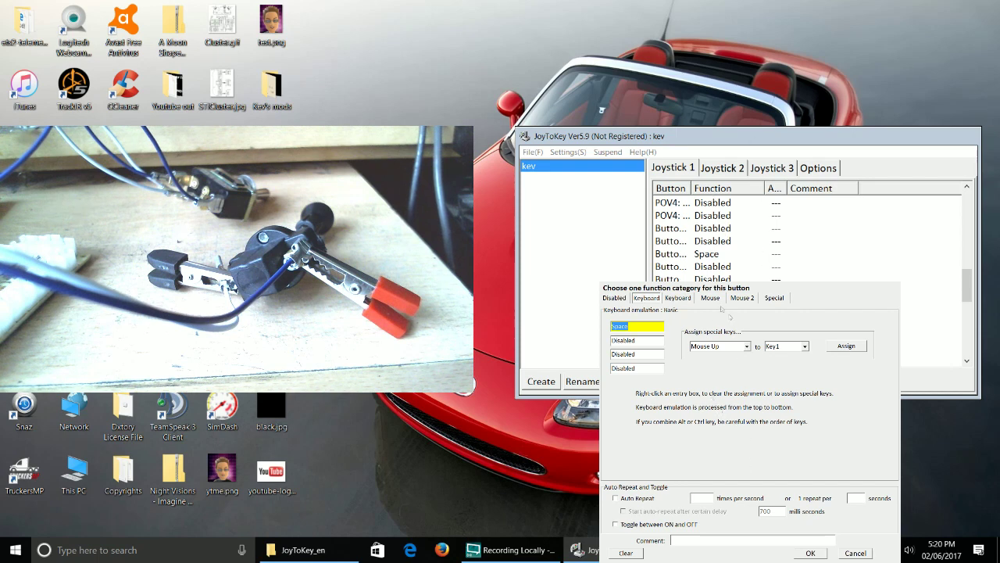
pyautogui.click(682, 297)
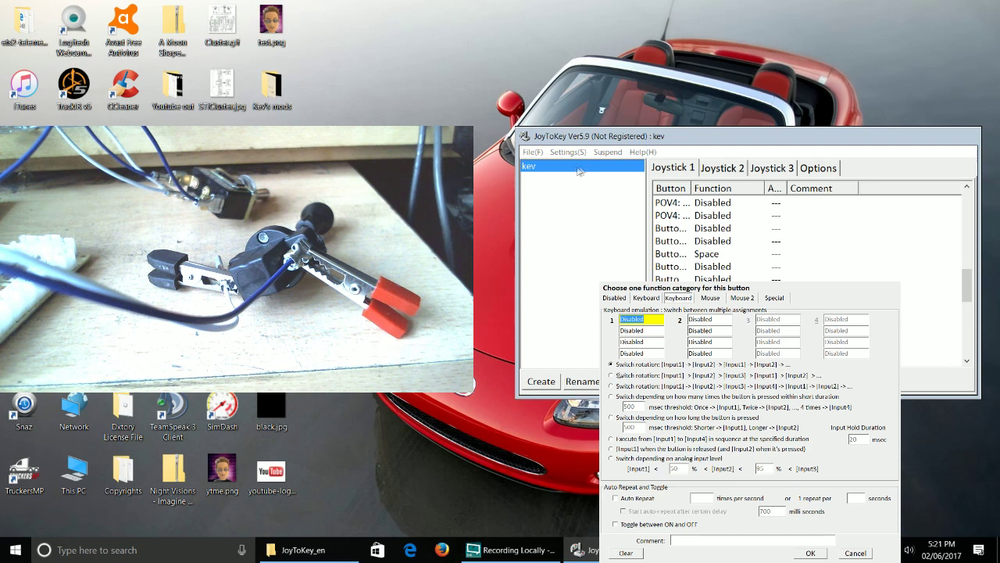
# - Try the three-input rotation, four-input rotation, press-count, press-duration and timed-sequence switching modes one after another
pyautogui.click(611, 375)
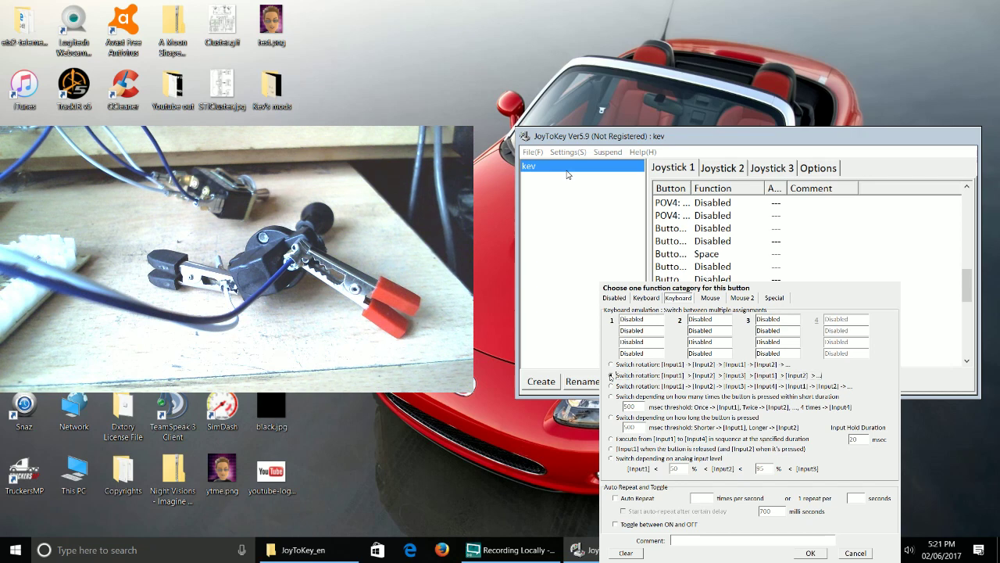
pyautogui.click(612, 386)
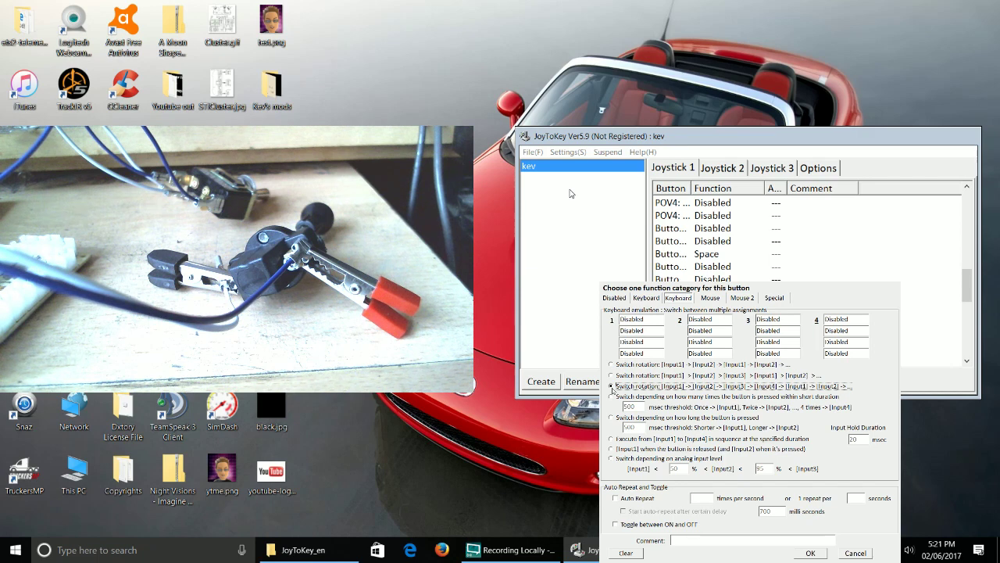
pyautogui.click(611, 397)
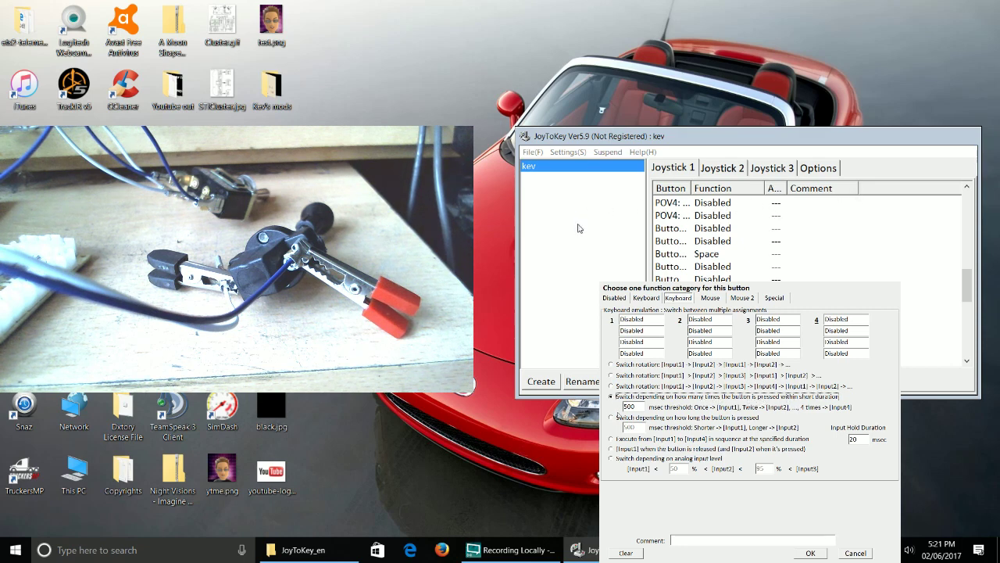
pyautogui.click(612, 417)
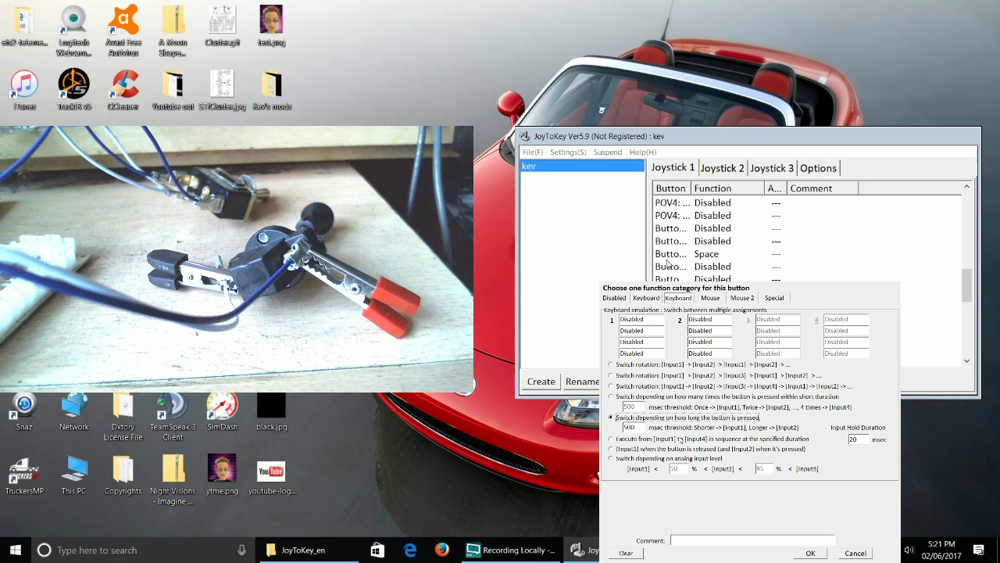
pyautogui.click(612, 439)
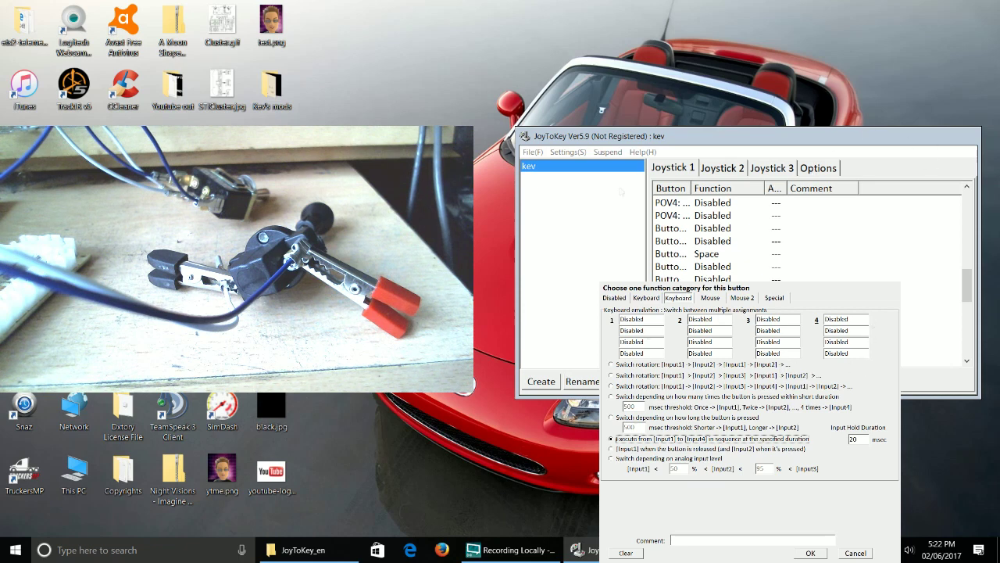
# - Set the button to use Input1 on release and Input2 on press, with Space as Input1 and Numpad + as Input2, and save it
pyautogui.click(613, 450)
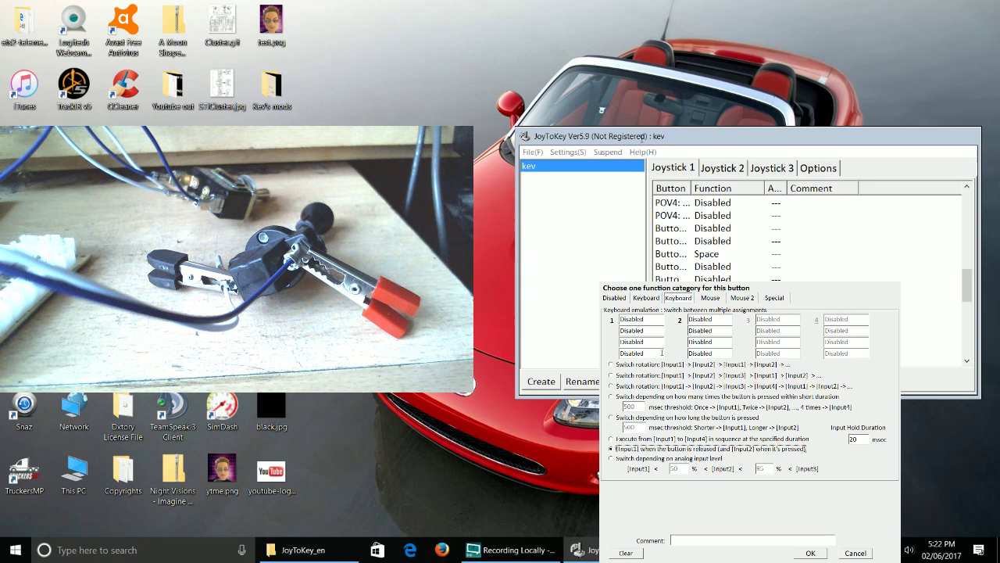
pyautogui.click(658, 316)
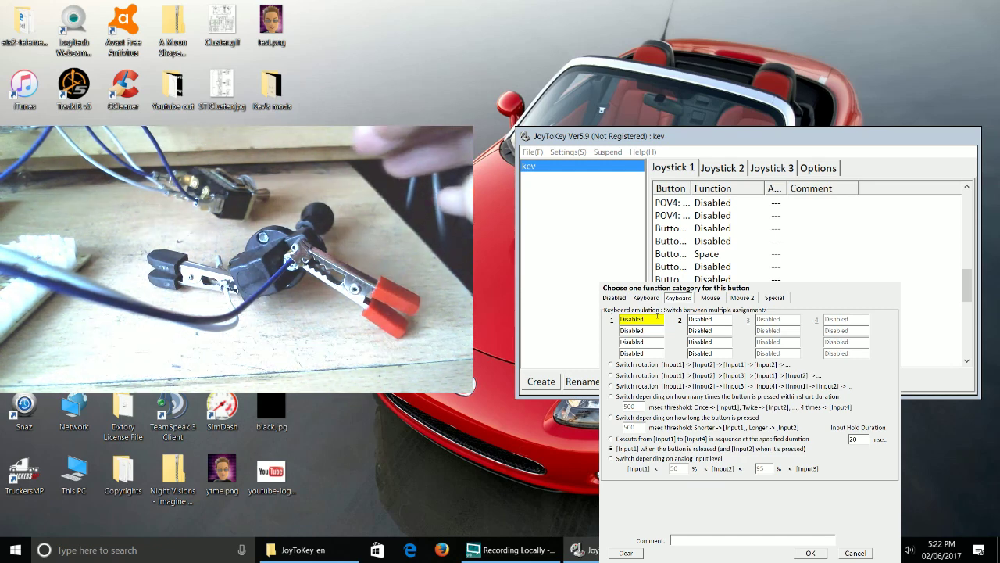
pyautogui.press('space')
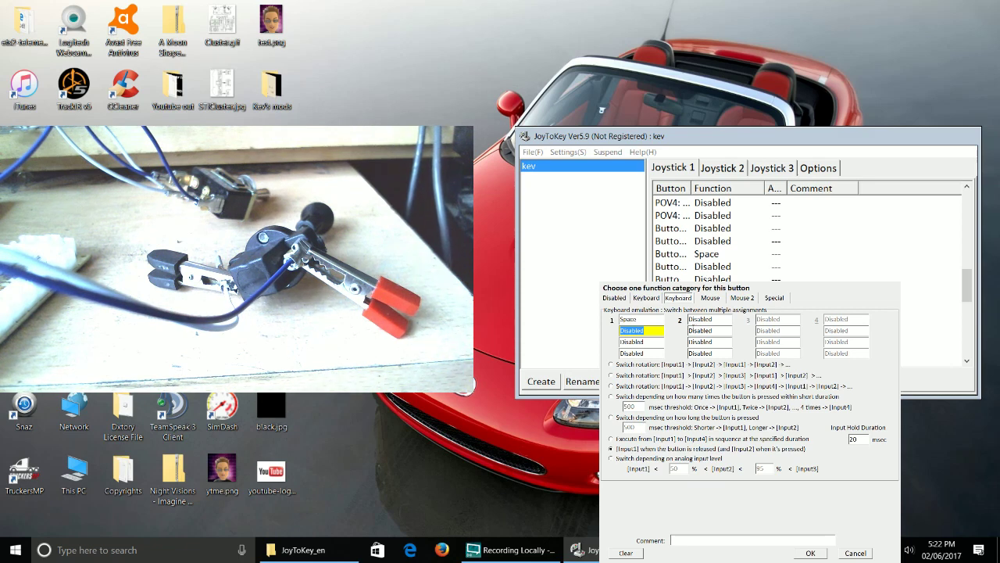
pyautogui.click(724, 318)
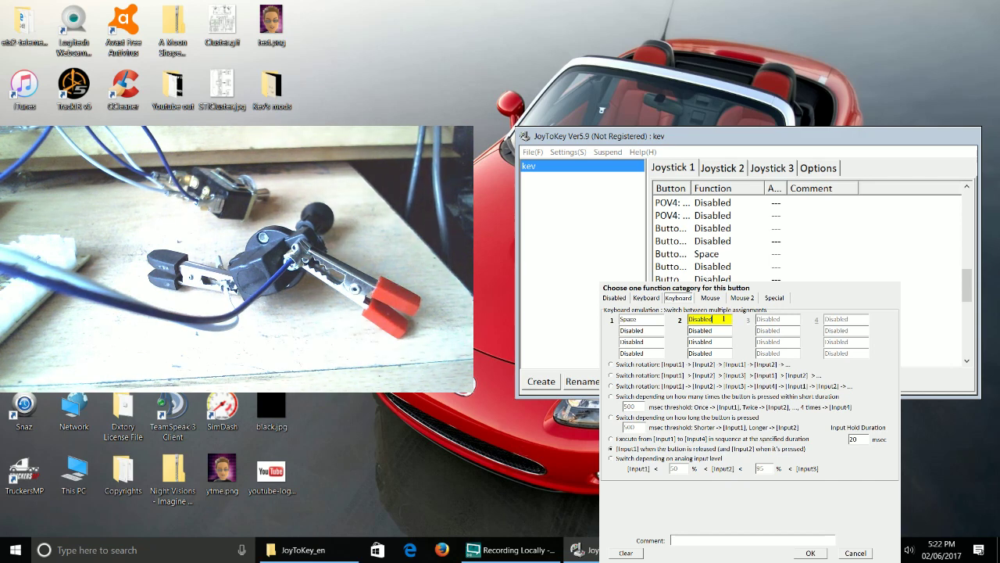
pyautogui.press('KP_Add')
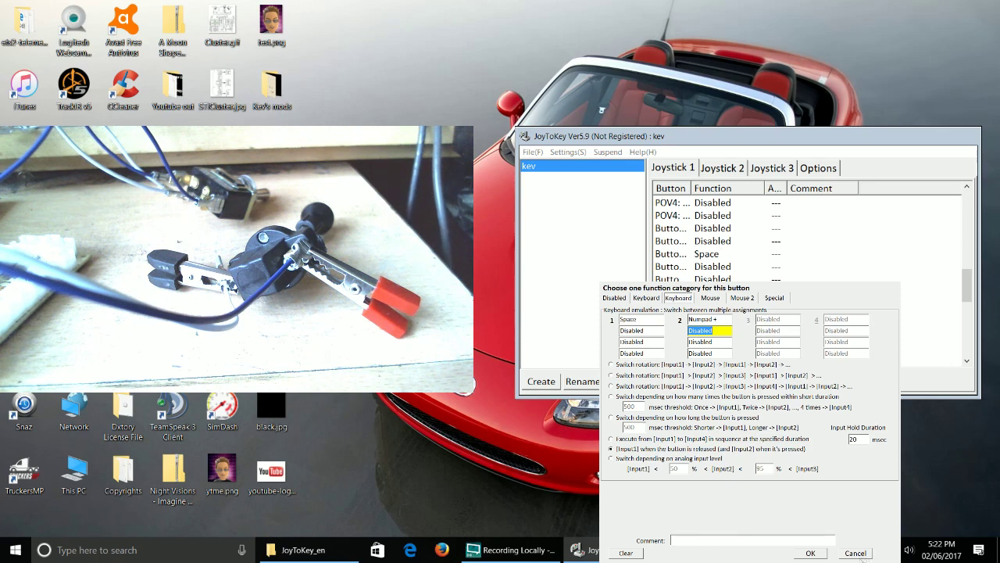
pyautogui.click(813, 554)
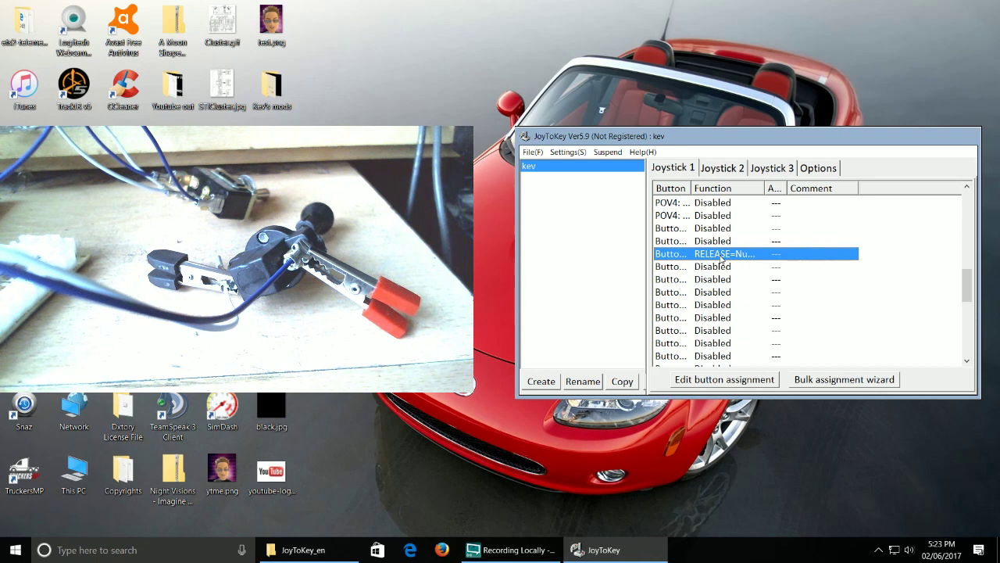
pyautogui.scroll(10, 738, 233)
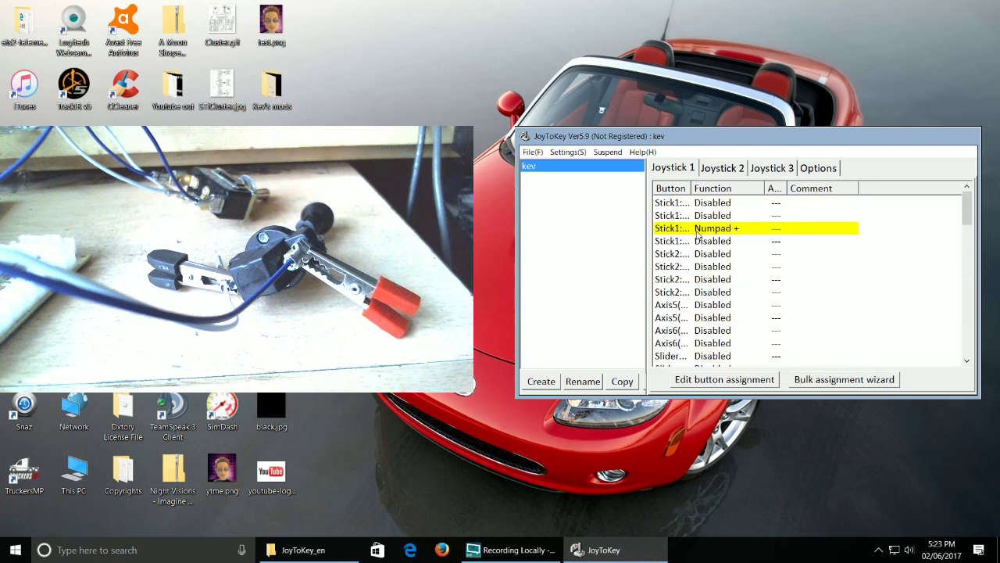
pyautogui.scroll(-15, 738, 312)
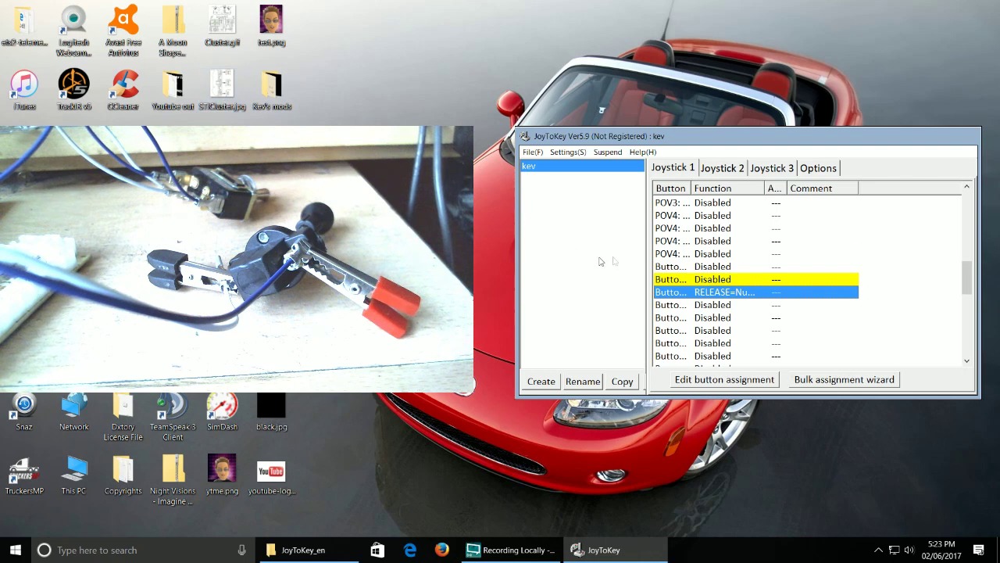
pyautogui.click(782, 227)
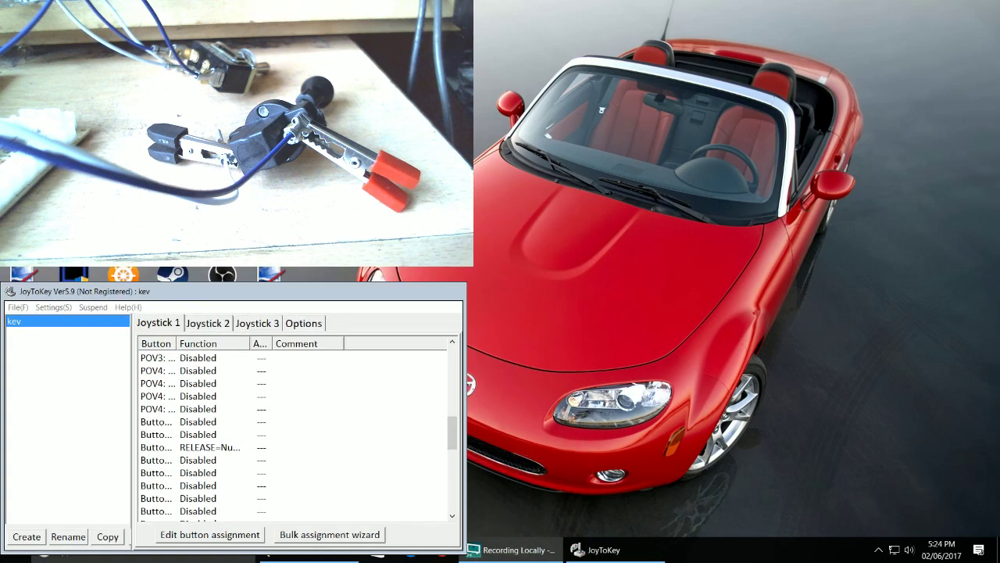
pyautogui.moveTo(235, 291)
pyautogui.mouseDown()
pyautogui.moveTo(380, 291)
pyautogui.moveTo(735, 209)
pyautogui.mouseUp()
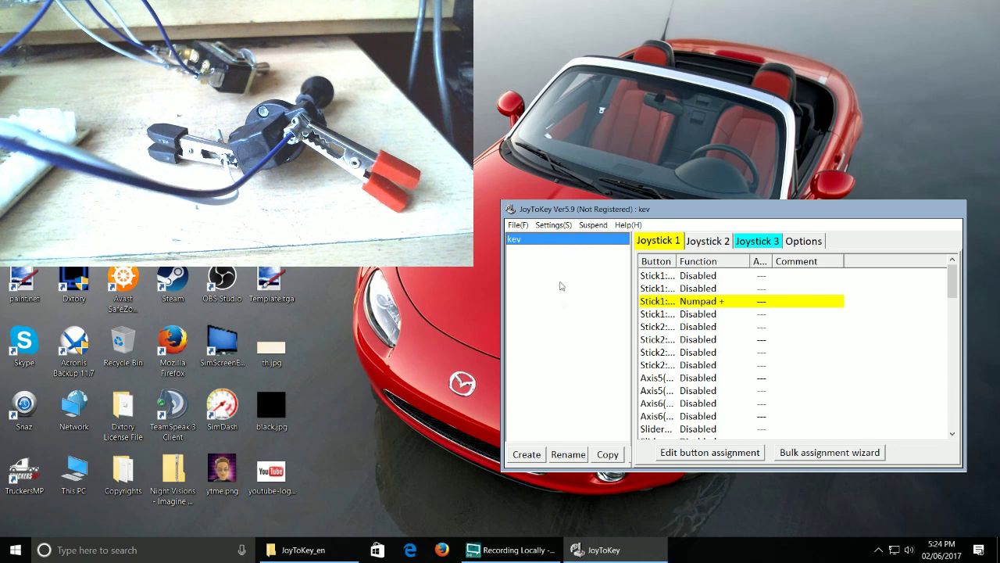
# - Rename the selected profile as ATS
pyautogui.click(562, 458)
pyautogui.click(563, 460)
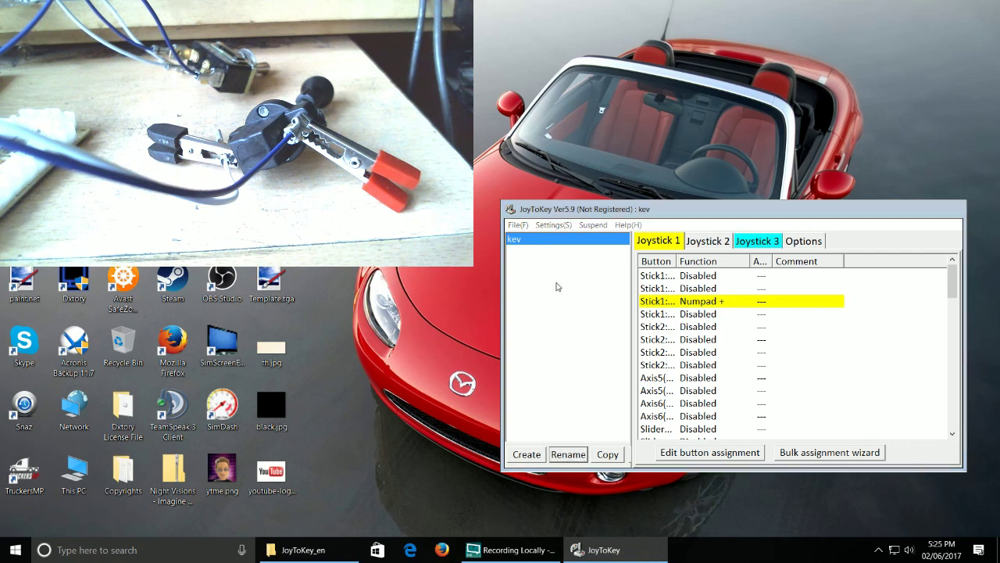
pyautogui.moveTo(624, 311); pyautogui.dragTo(375, 303)
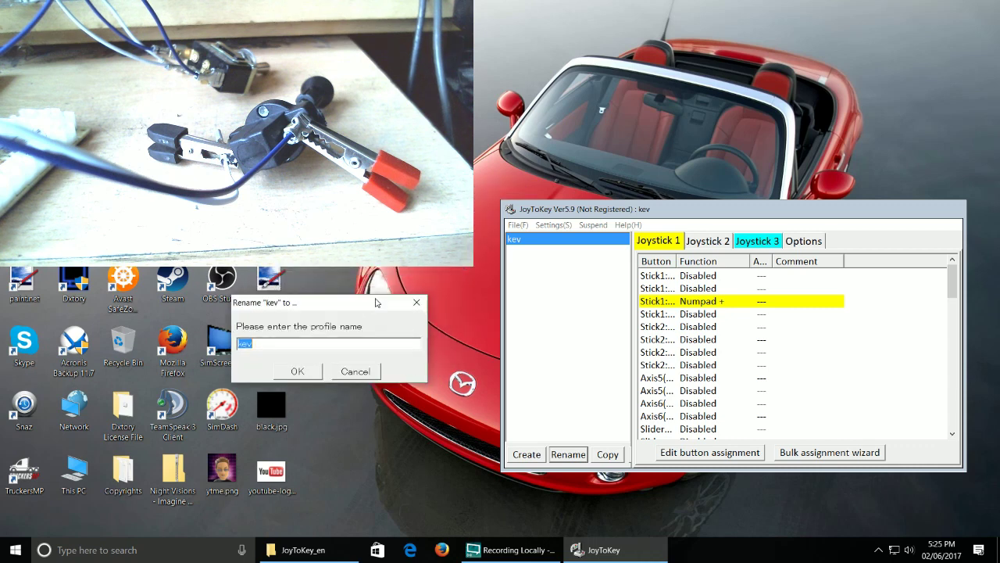
pyautogui.press('BackSpace')
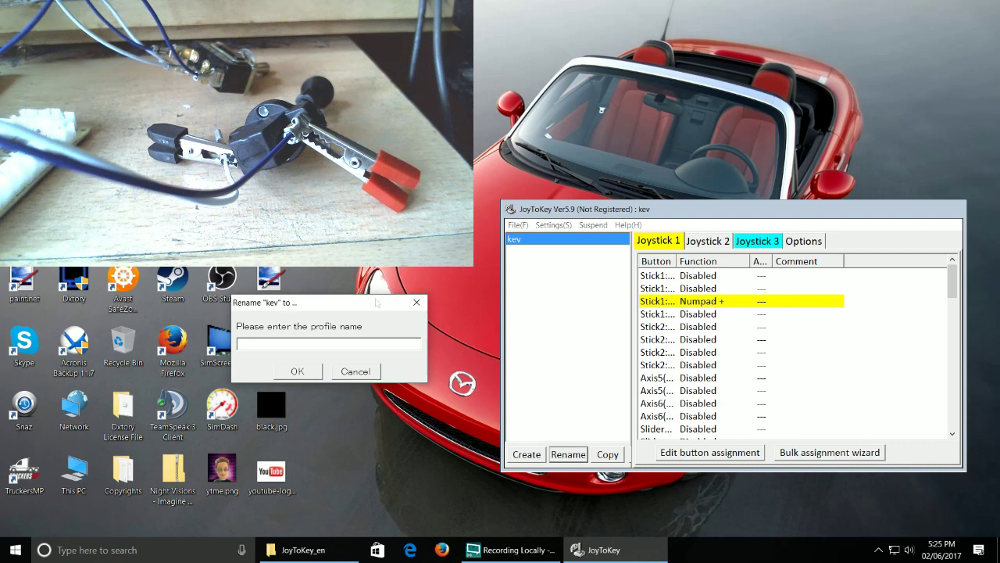
pyautogui.write('ATS')
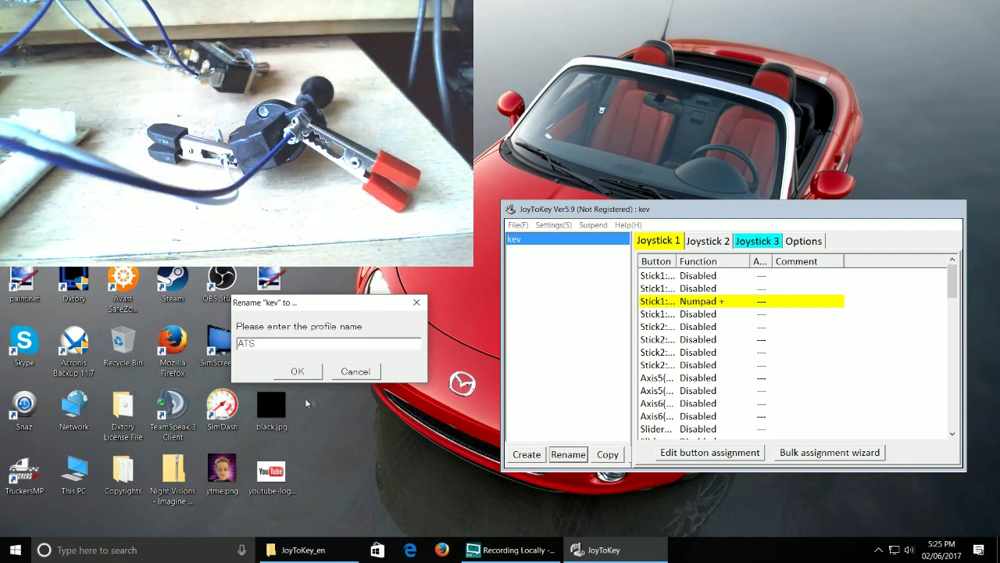
pyautogui.click(298, 372)
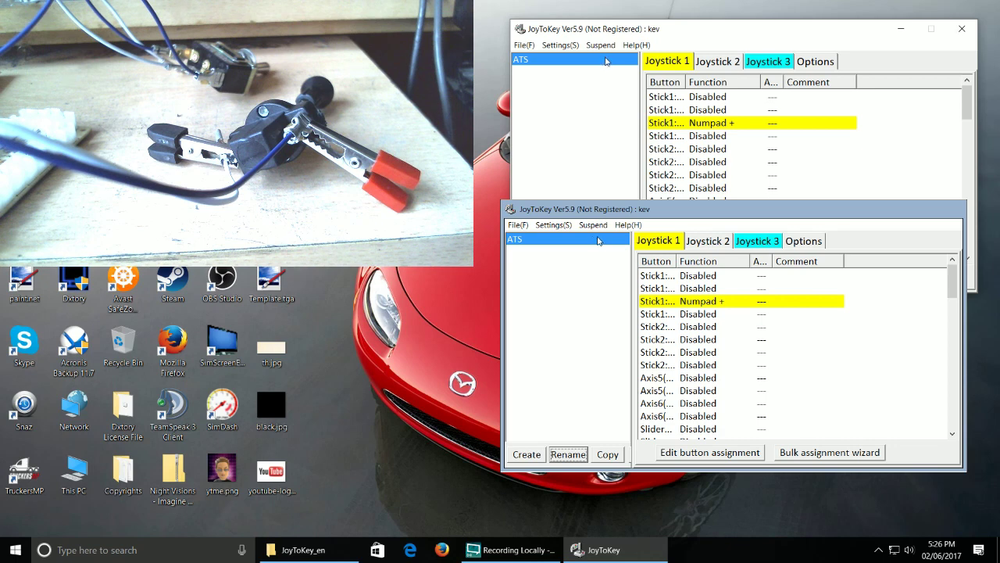
# - Try to delete the ATS record linked to Profile 1 from the profile and application associations, closing the dialog without saving
pyautogui.click(559, 44)
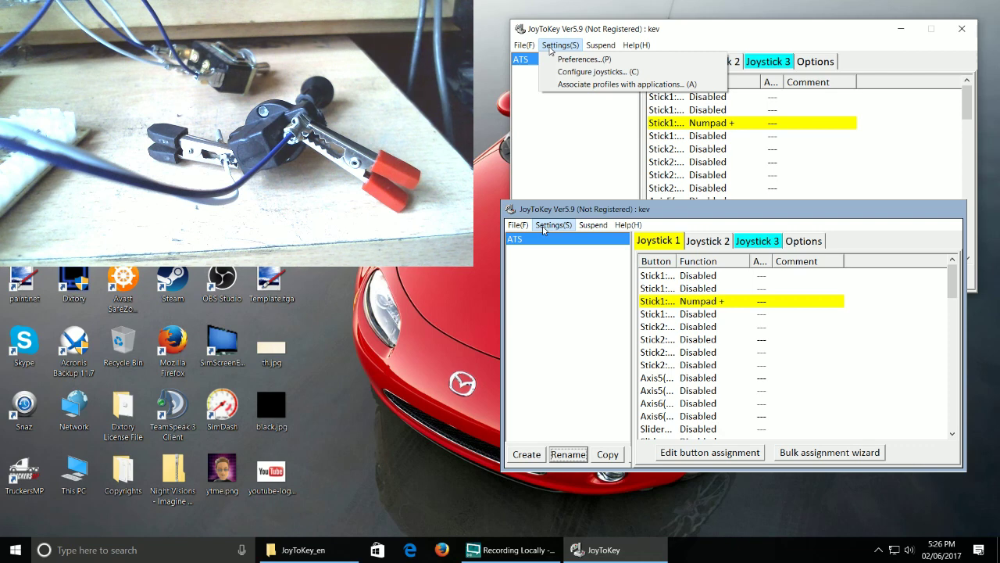
pyautogui.click(573, 86)
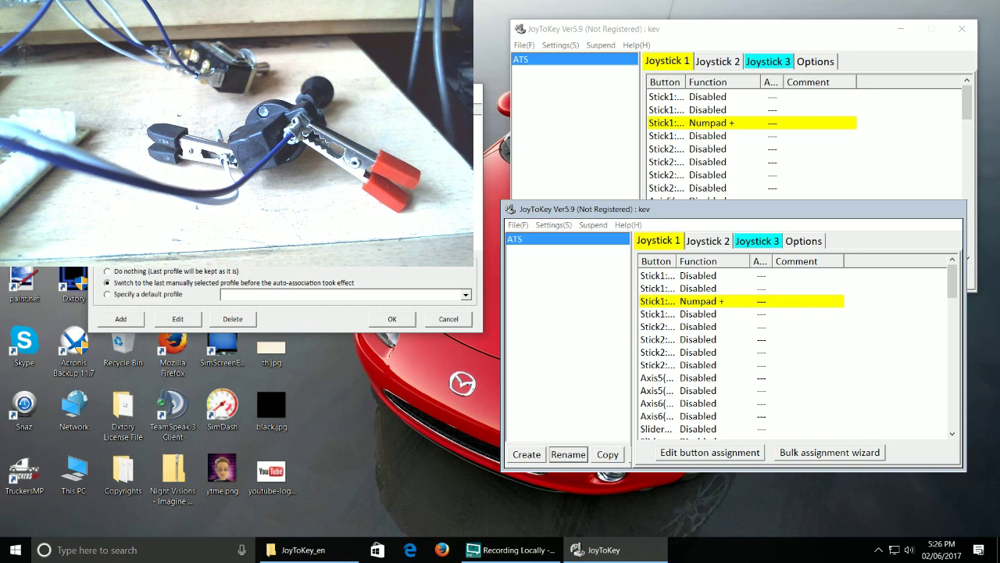
pyautogui.moveTo(283, 94); pyautogui.dragTo(699, 24)
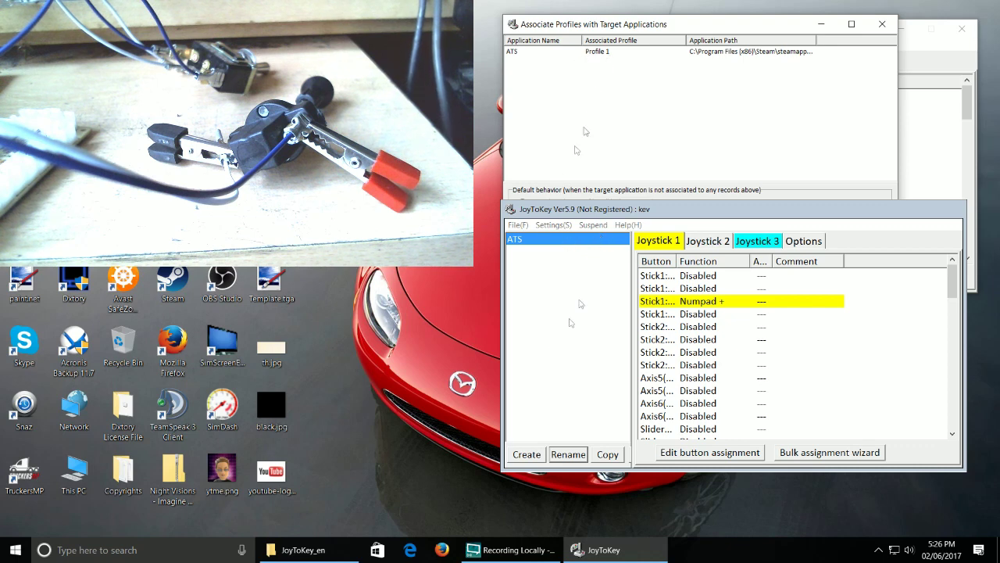
pyautogui.click(599, 54)
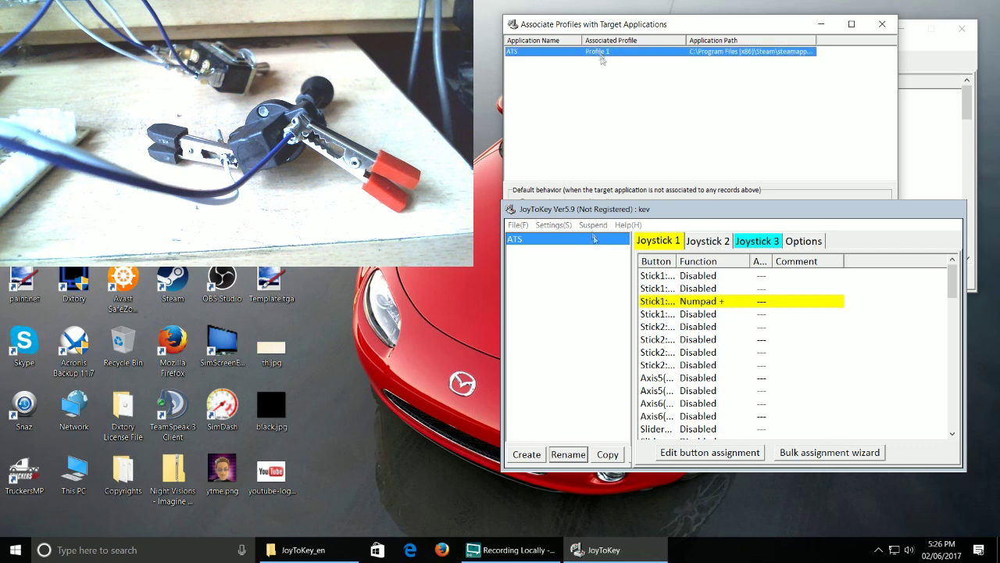
pyautogui.click(645, 431)
pyautogui.press('Delete')
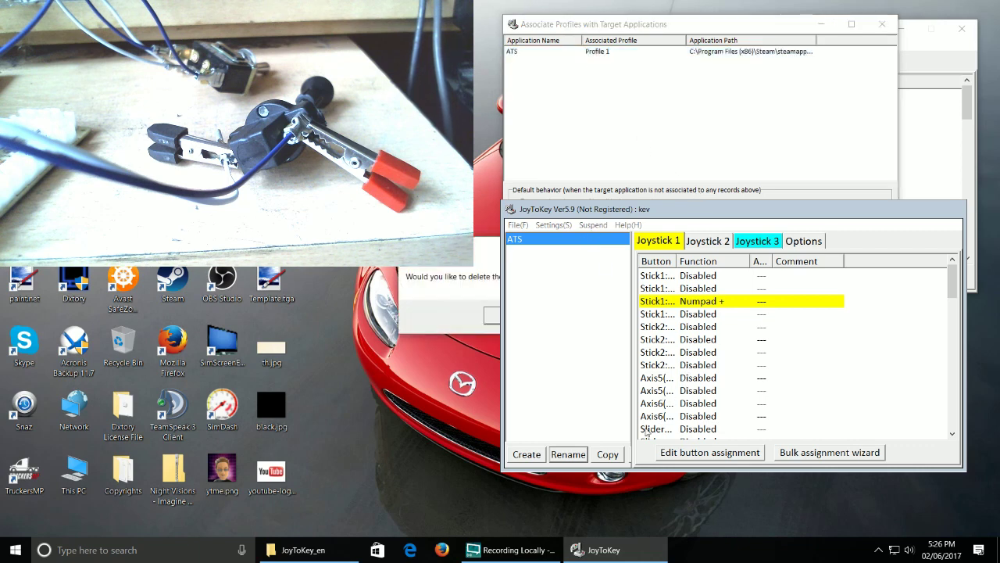
pyautogui.press('Return')
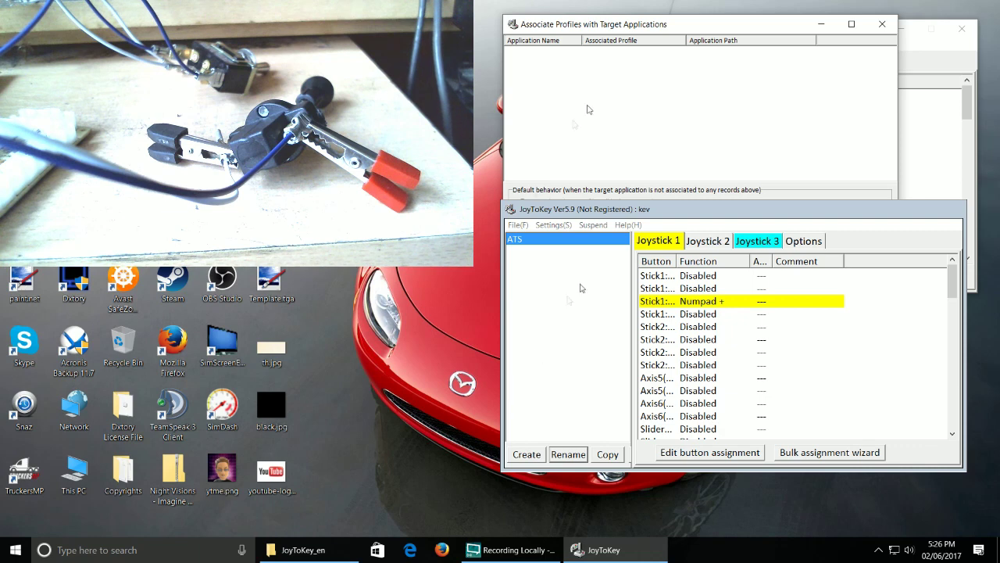
pyautogui.doubleClick(688, 17)
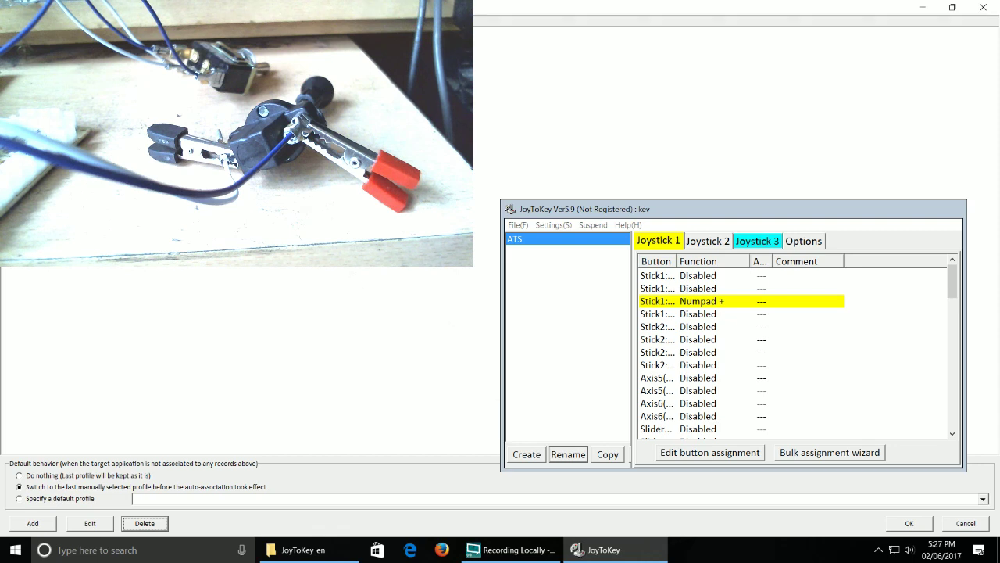
pyautogui.click(973, 10)
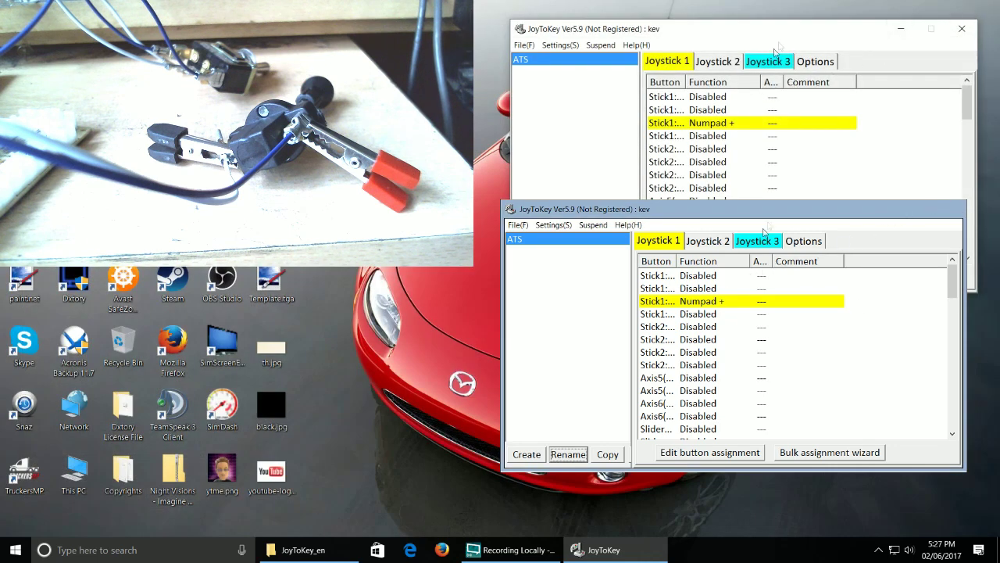
# - Delete the ATS record linked to Profile 1 from the profile and application associations
pyautogui.moveTo(786, 31); pyautogui.dragTo(780, 12)
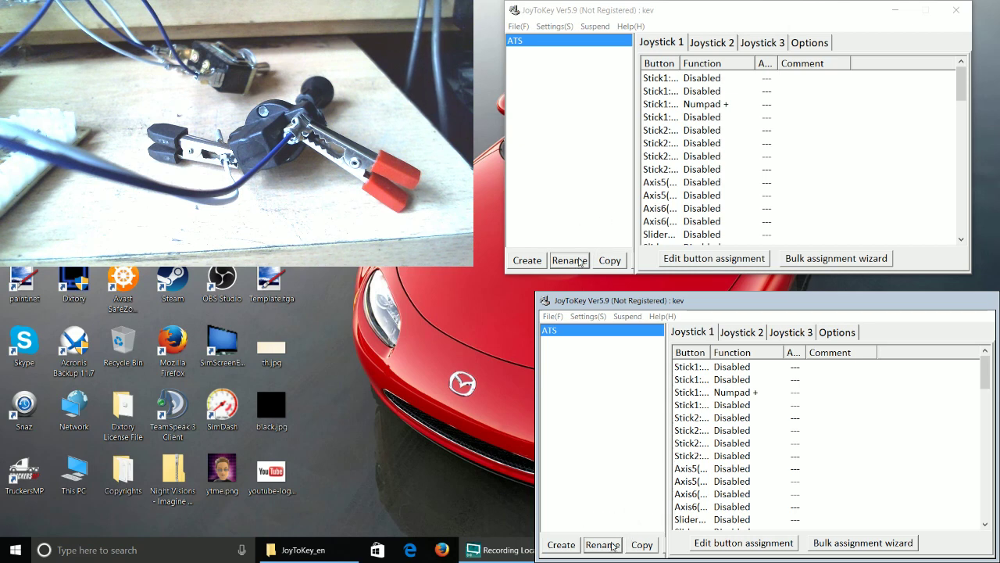
pyautogui.click(562, 27)
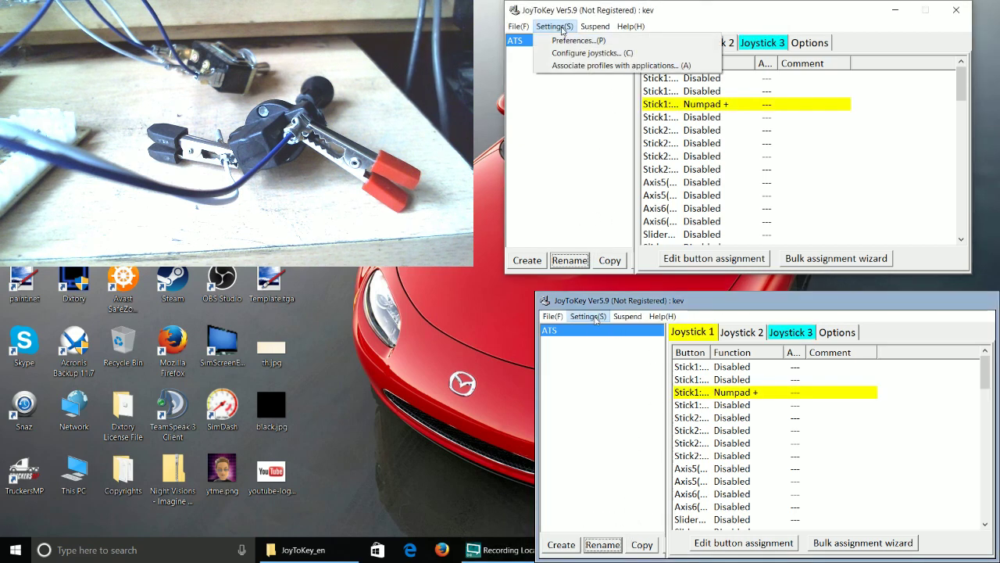
pyautogui.click(596, 67)
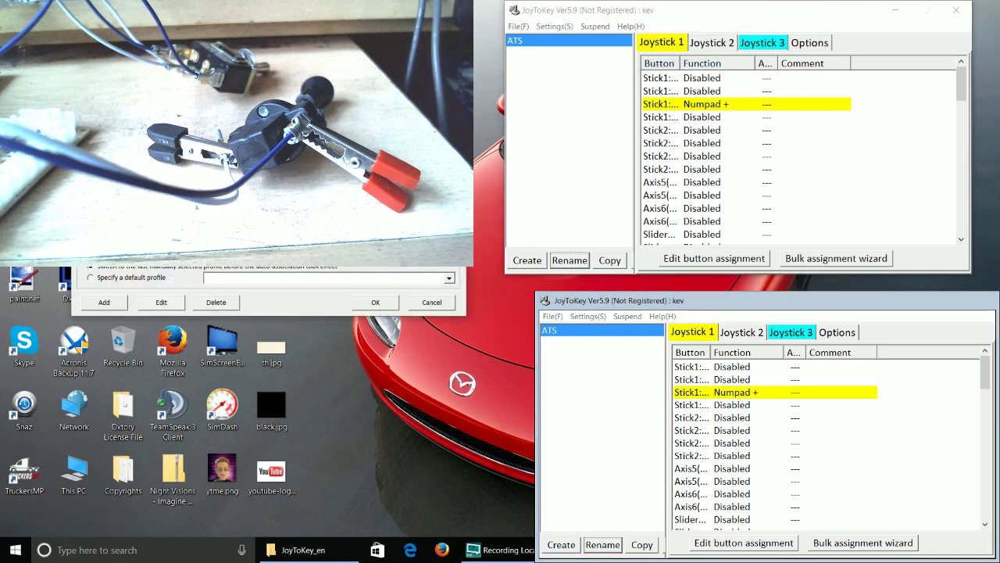
pyautogui.moveTo(236, 68); pyautogui.dragTo(687, 17)
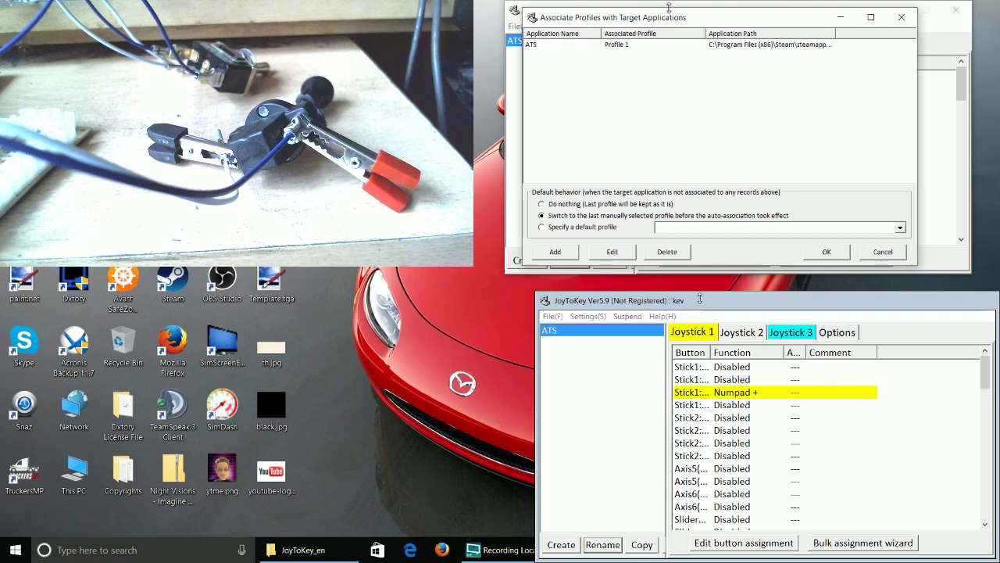
pyautogui.click(639, 44)
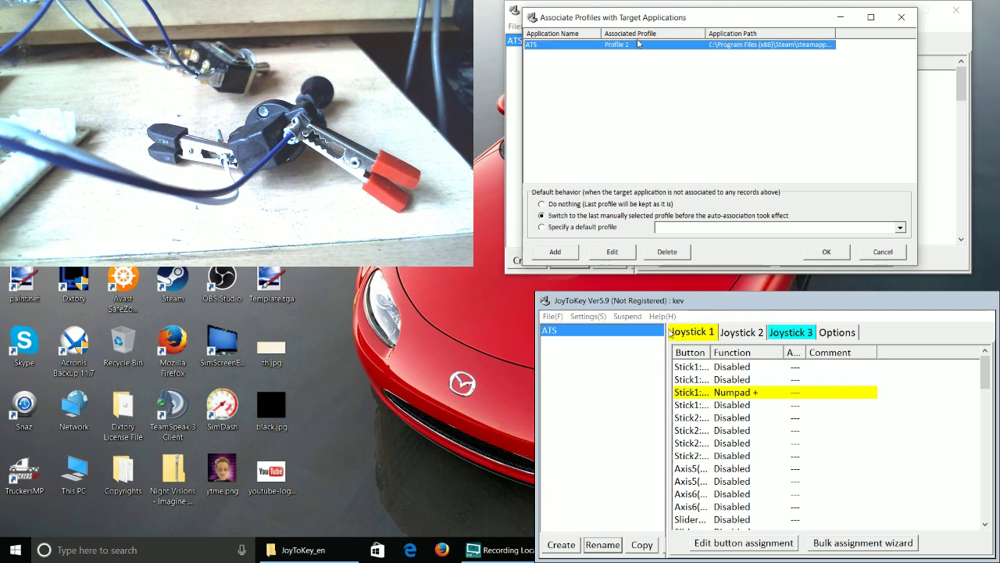
pyautogui.click(659, 256)
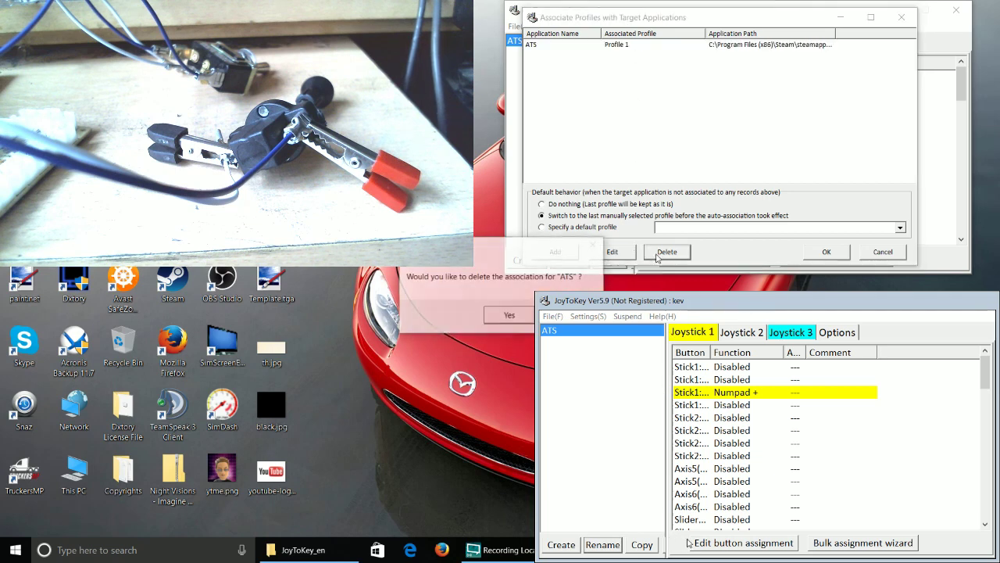
pyautogui.click(523, 315)
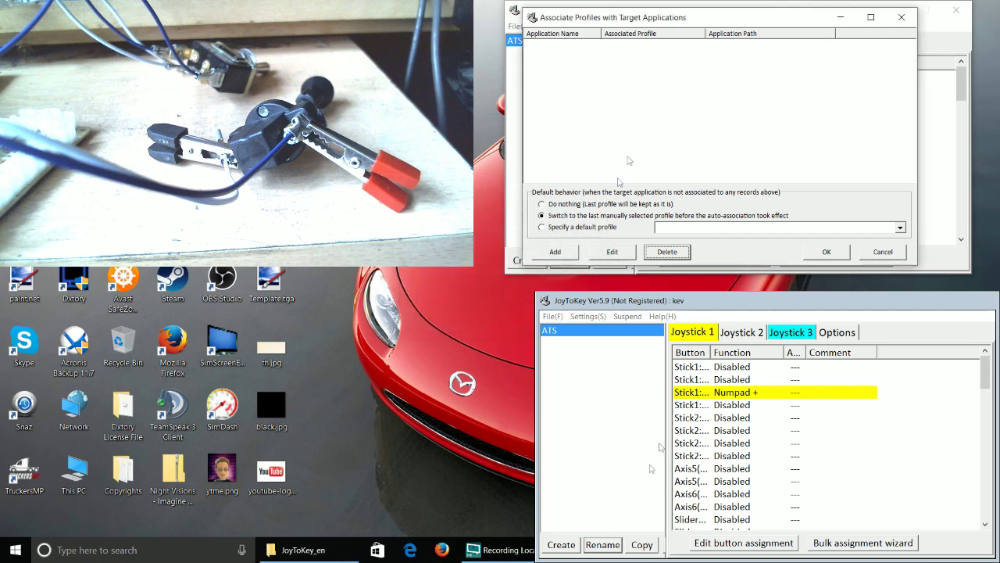
# - Add a new application association with ATS as the application name
pyautogui.click(553, 250)
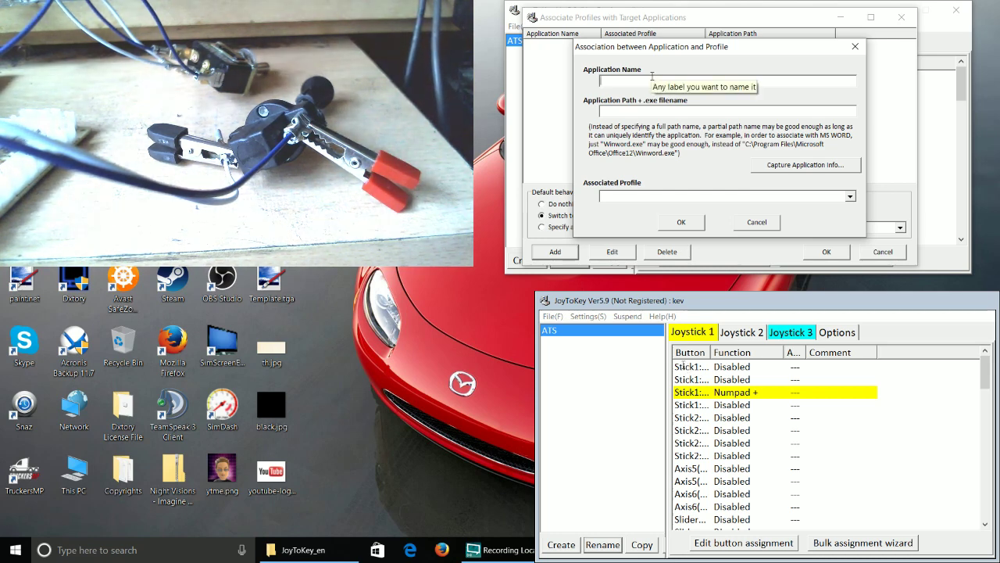
pyautogui.write('A')
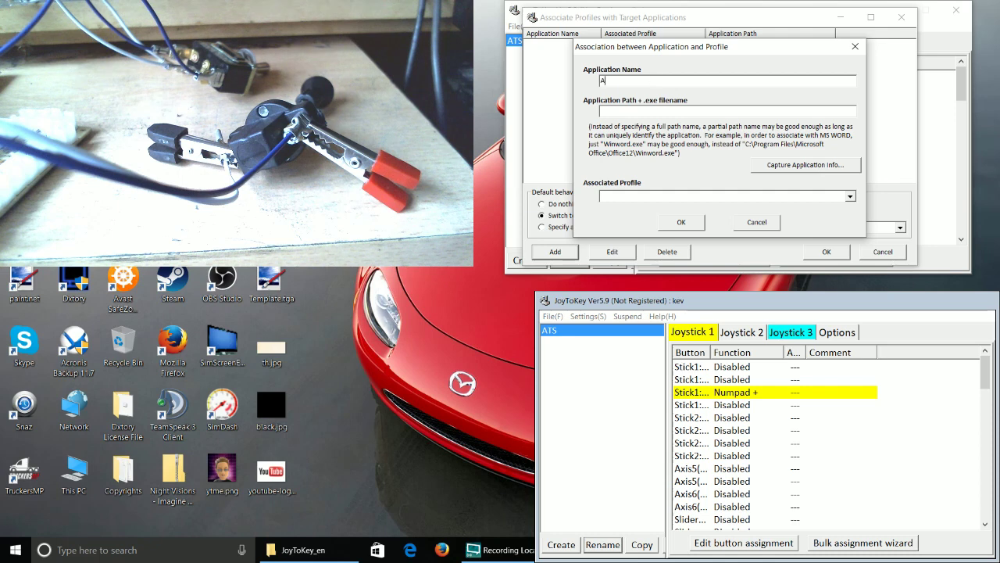
pyautogui.write('TS')
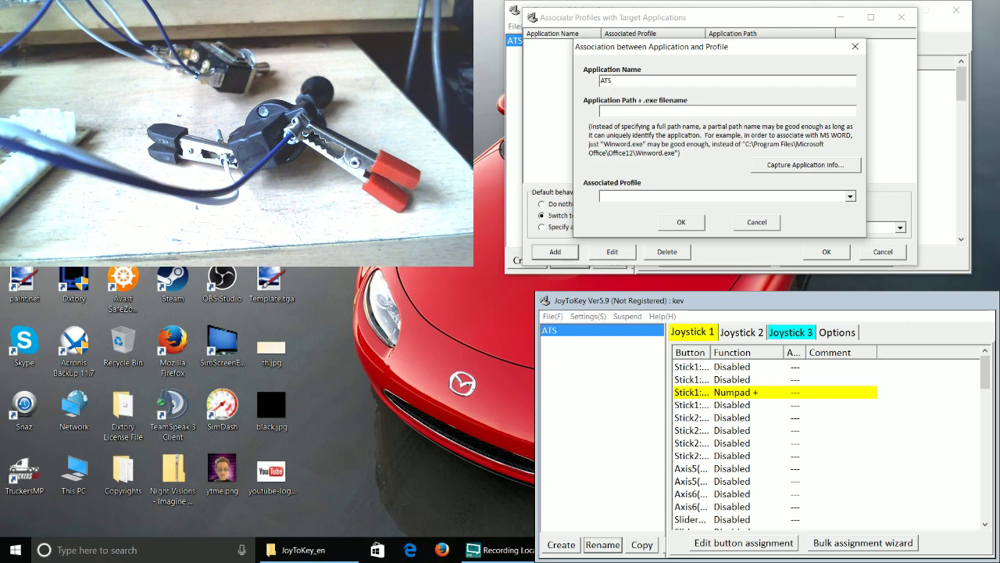
# - Switch to Steam, start a 3-second application info capture, and launch American Truck Simulator, accepting its SDK confirmation
pyautogui.doubleClick(165, 278)
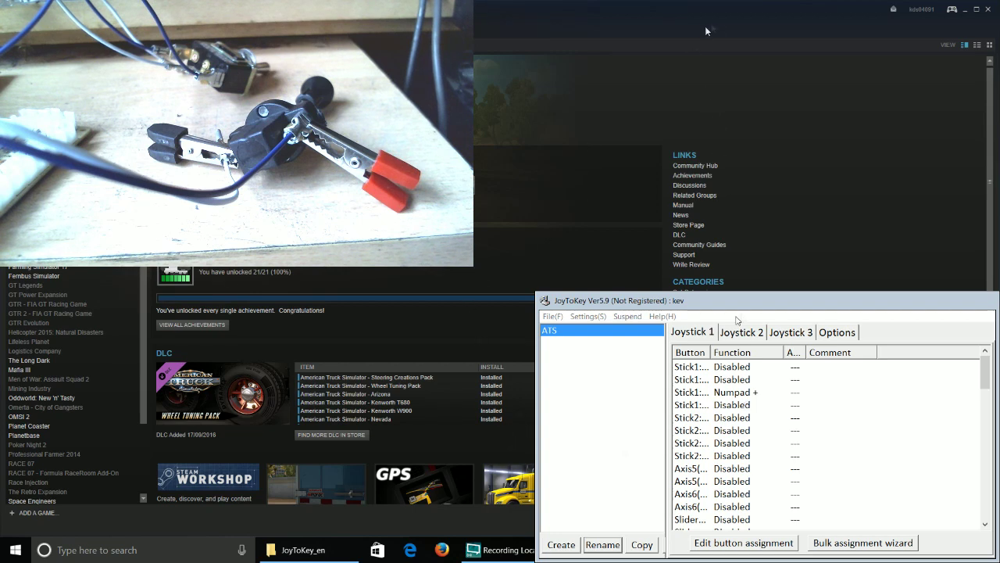
pyautogui.moveTo(721, 24); pyautogui.dragTo(330, 356)
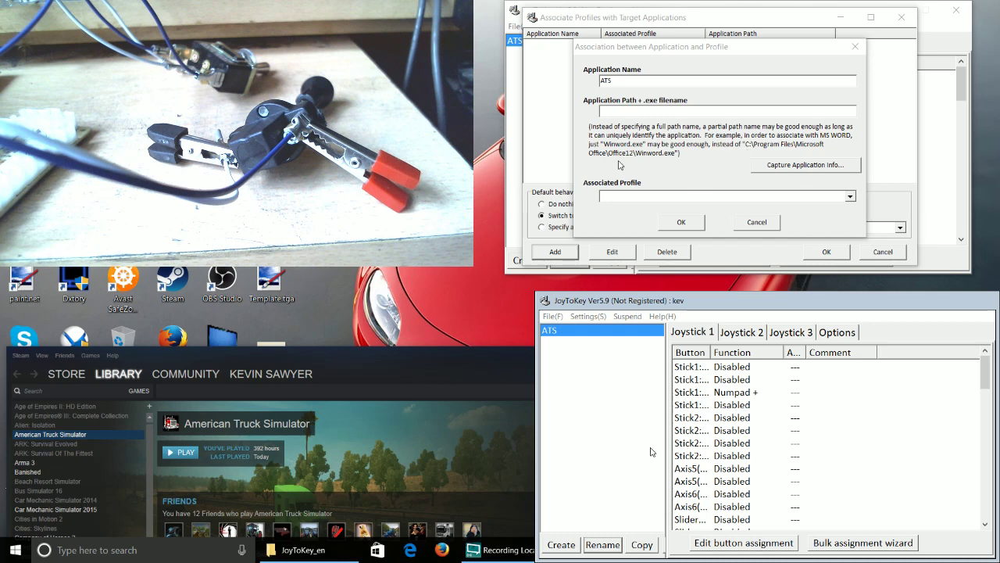
pyautogui.click(796, 166)
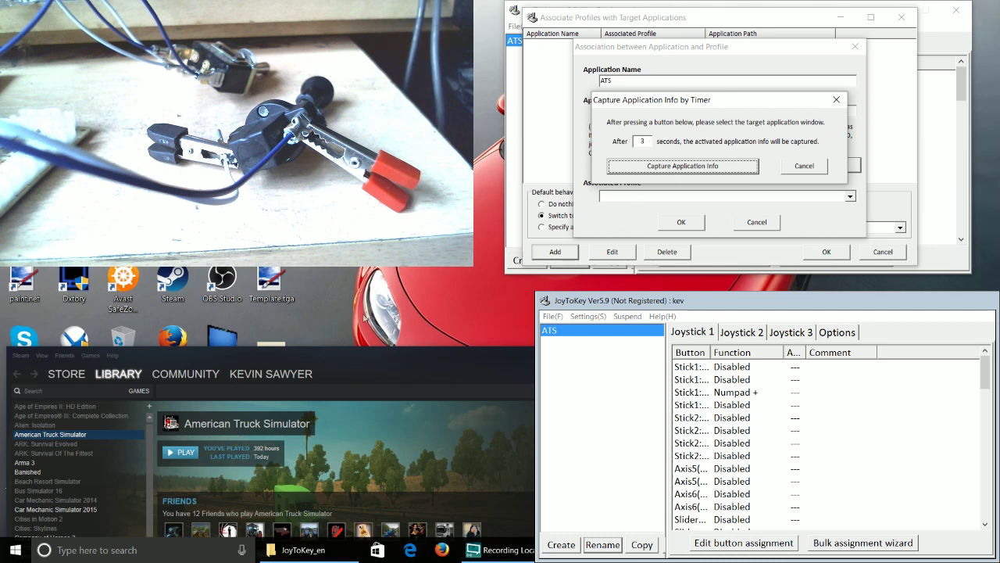
pyautogui.click(668, 167)
pyautogui.click(179, 453)
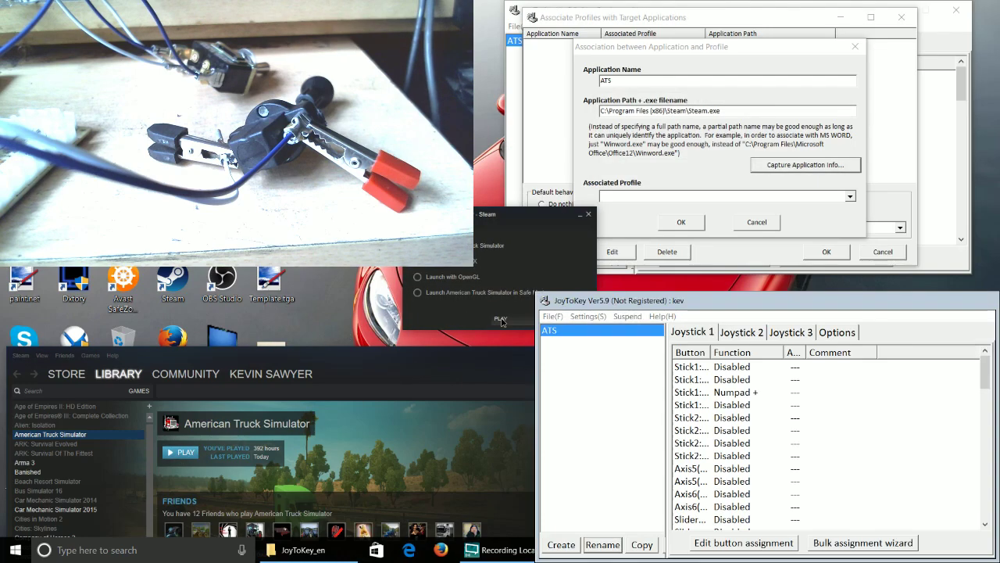
pyautogui.click(501, 320)
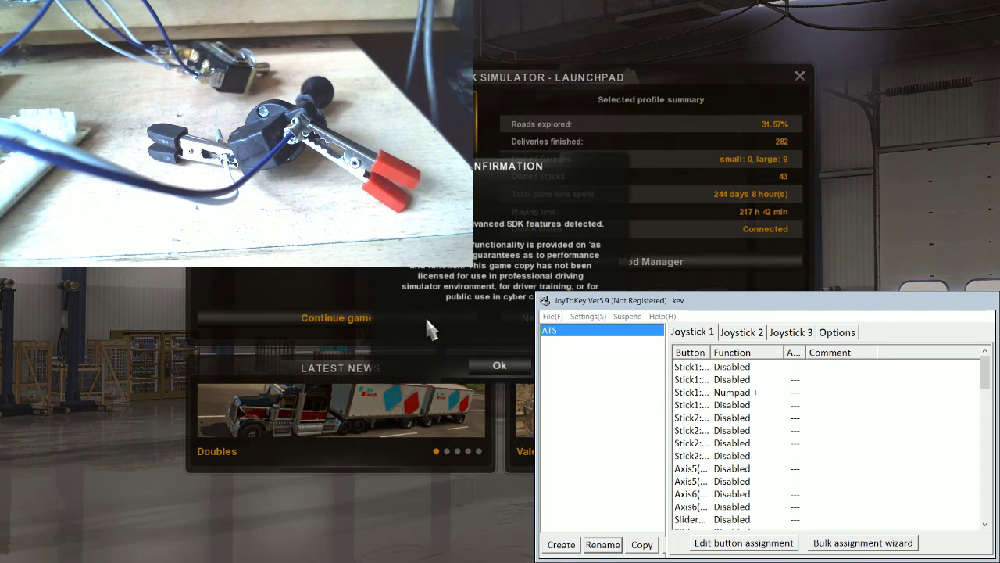
pyautogui.click(481, 361)
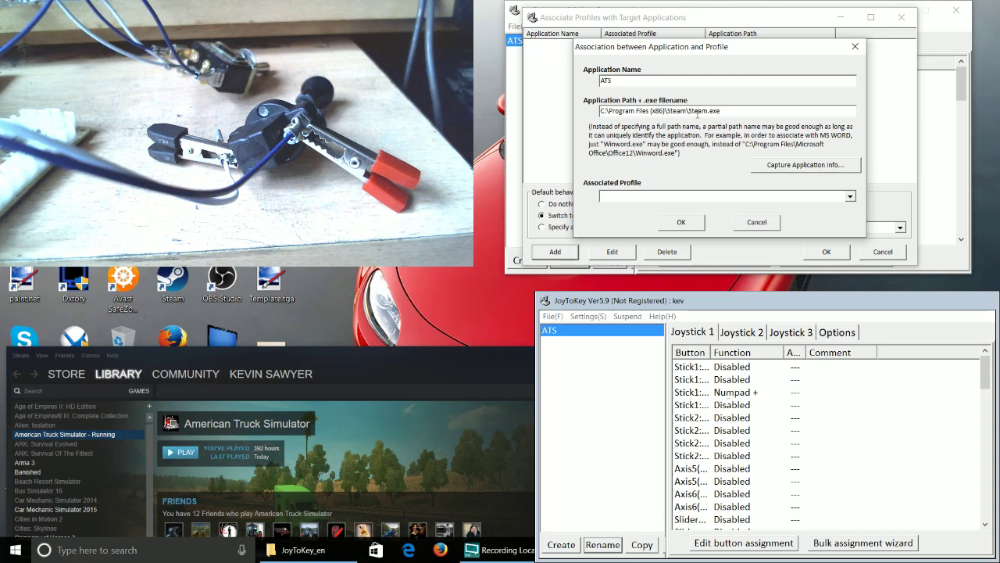
# - Capture the running American Truck Simulator window as the ATS association's application path, using the 3-second timer
pyautogui.click(803, 167)
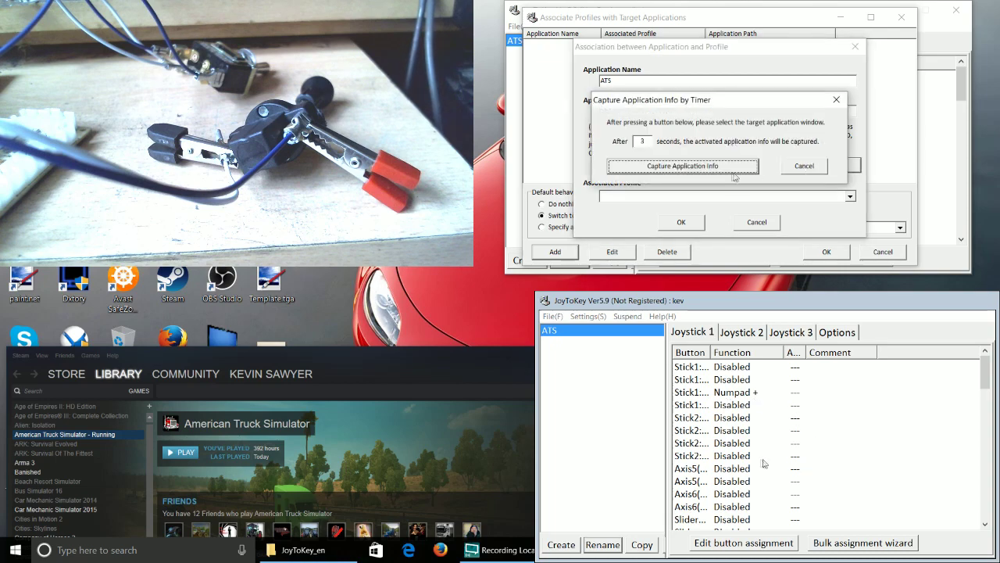
pyautogui.click(690, 167)
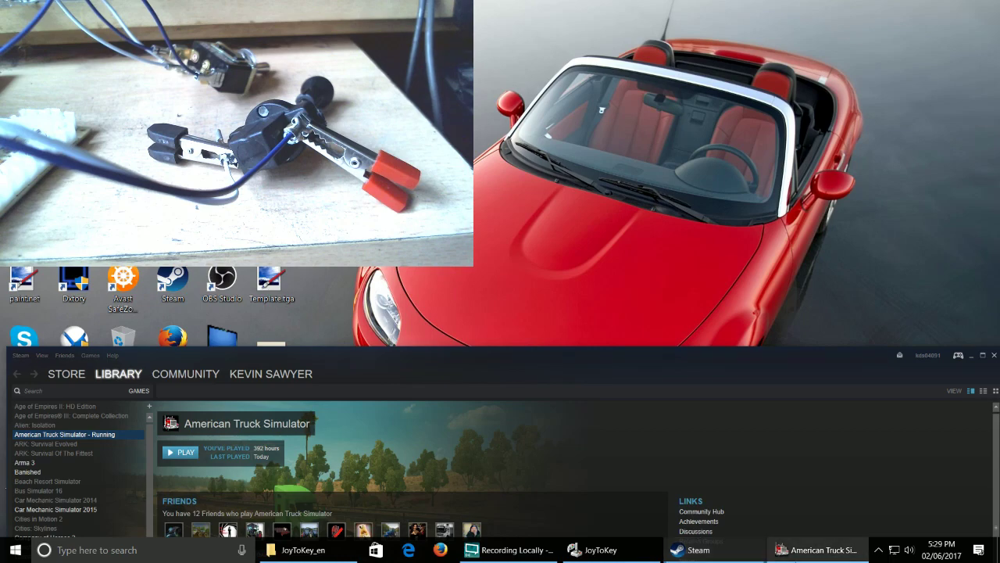
pyautogui.hotkey('alt', 'Tab')
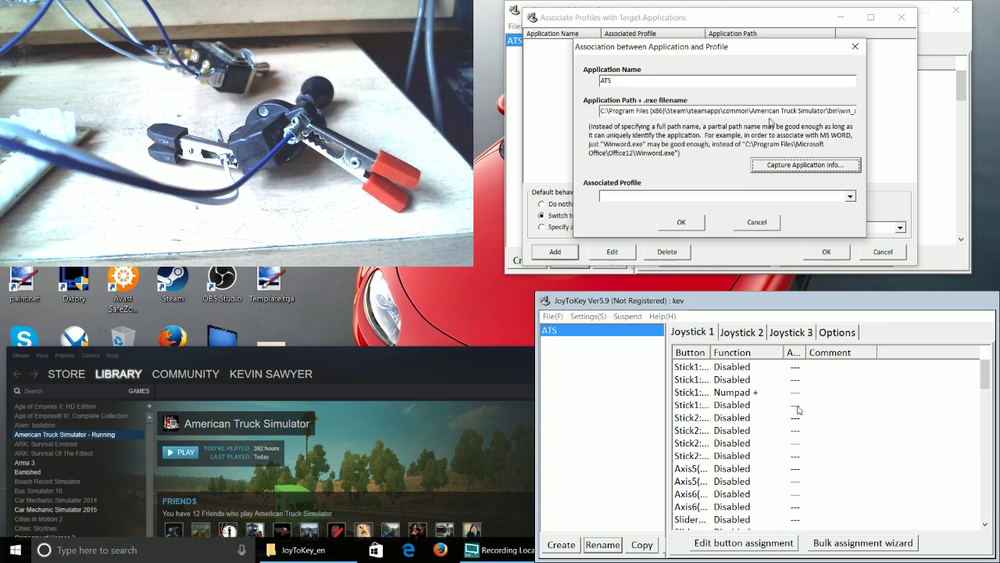
# - Choose ATS as the associated profile and save the profile and application associations
pyautogui.click(688, 224)
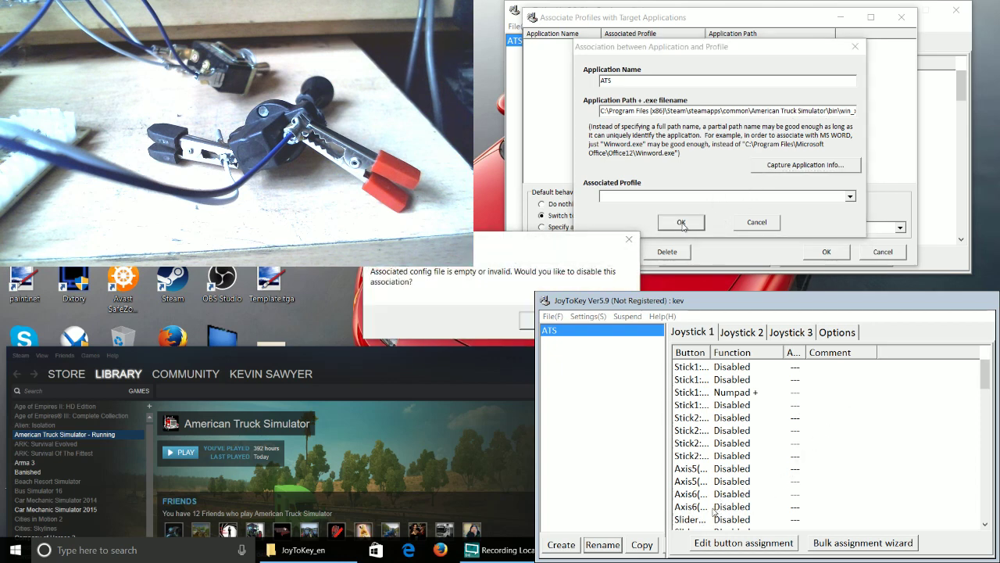
pyautogui.click(630, 241)
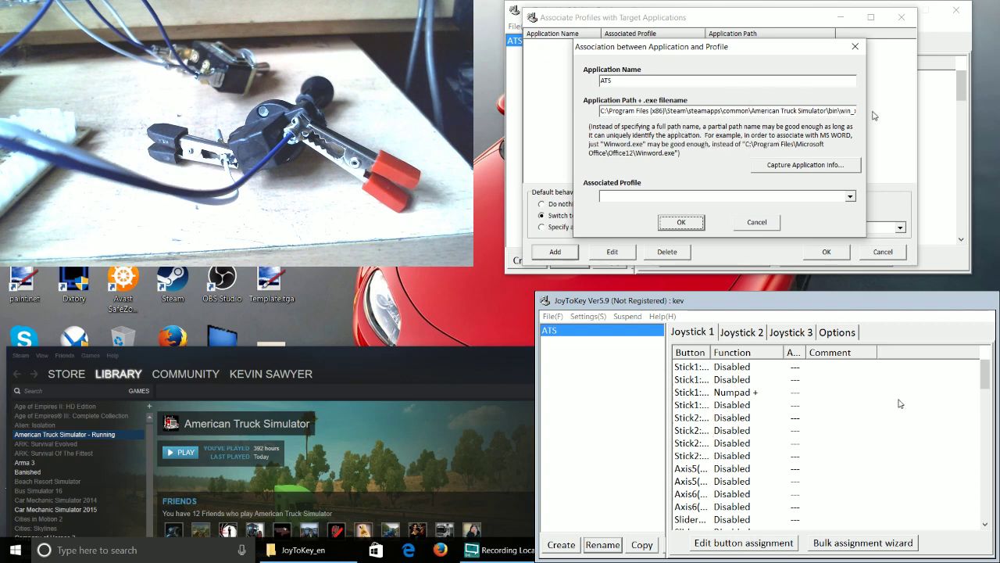
pyautogui.click(851, 197)
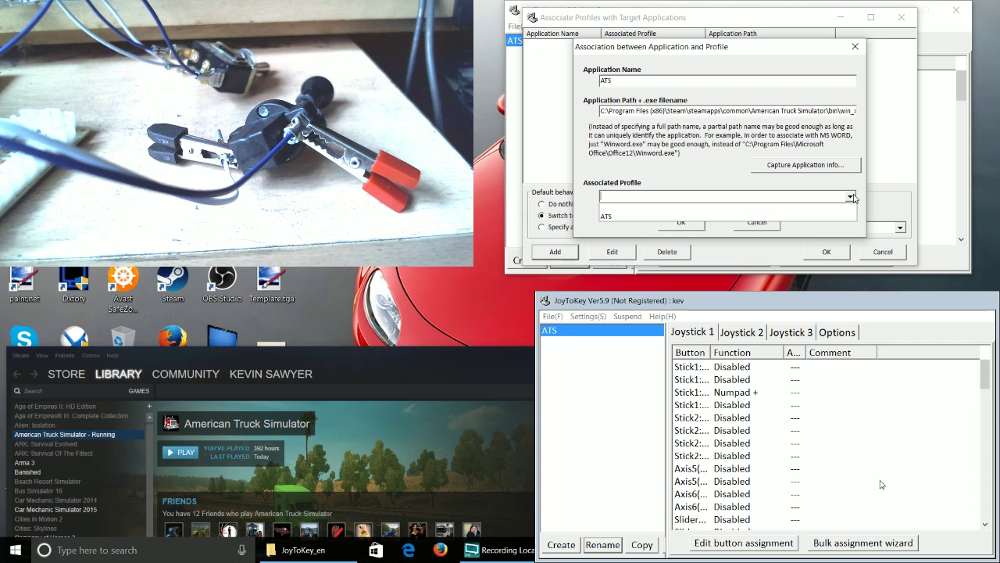
pyautogui.click(676, 216)
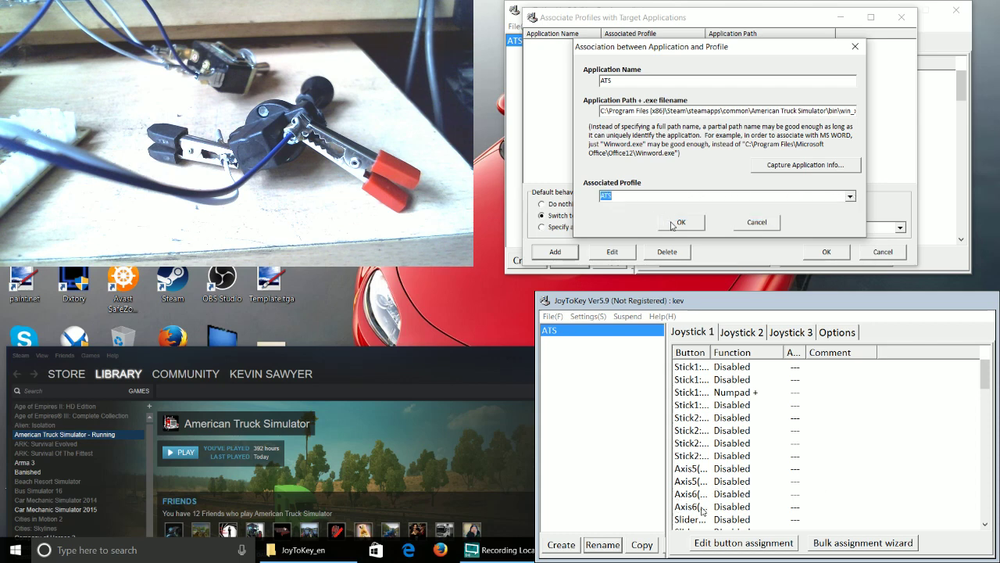
pyautogui.click(673, 222)
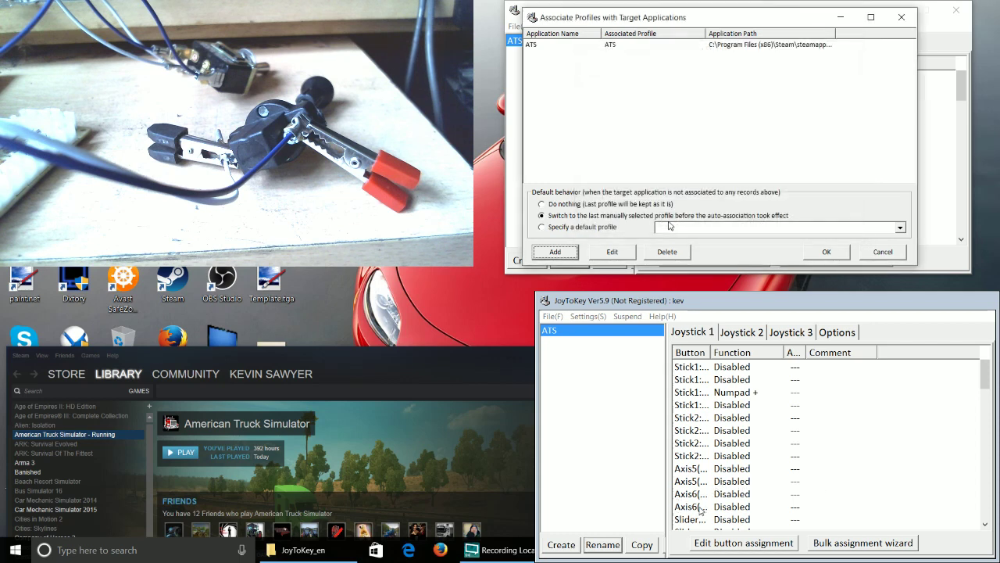
pyautogui.click(829, 256)
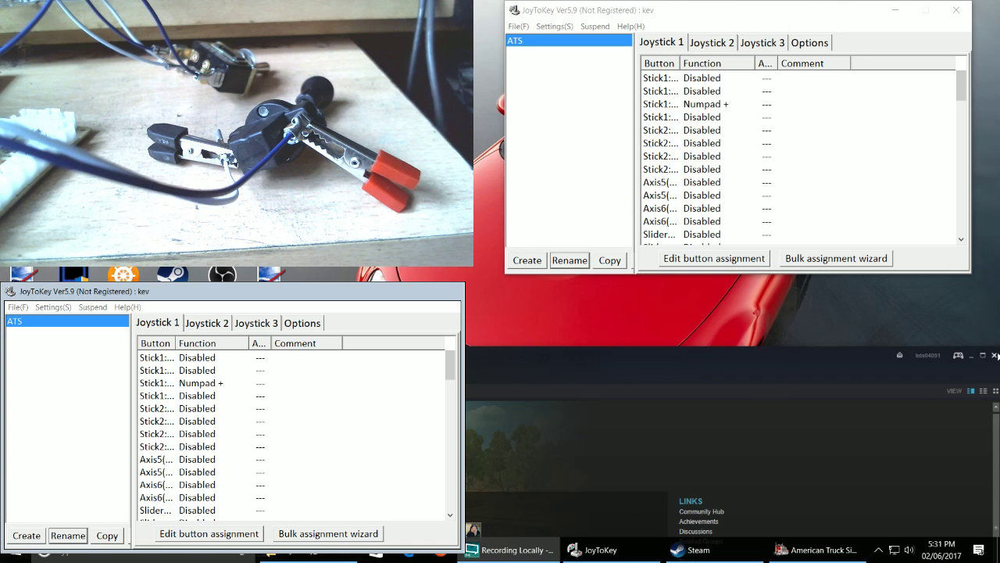
# - Close the Steam window and switch to the running American Truck Simulator game
pyautogui.click(994, 355)
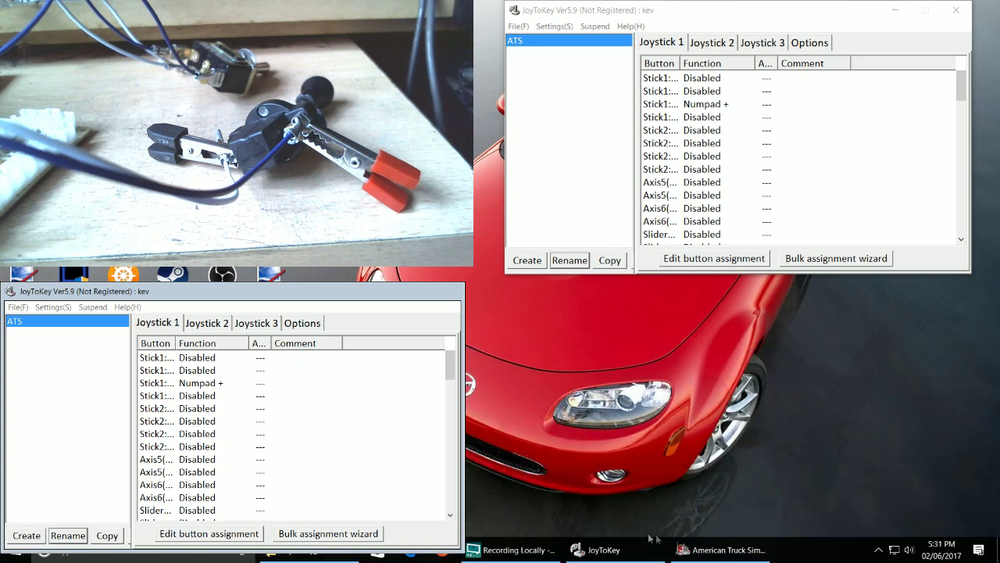
pyautogui.click(689, 549)
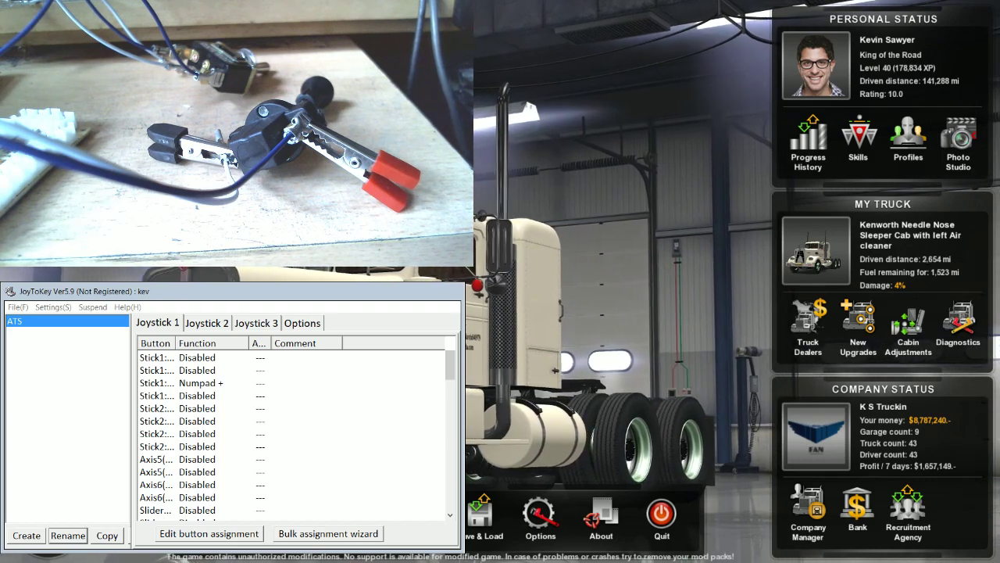
pyautogui.hotkey('alt', 'Tab')
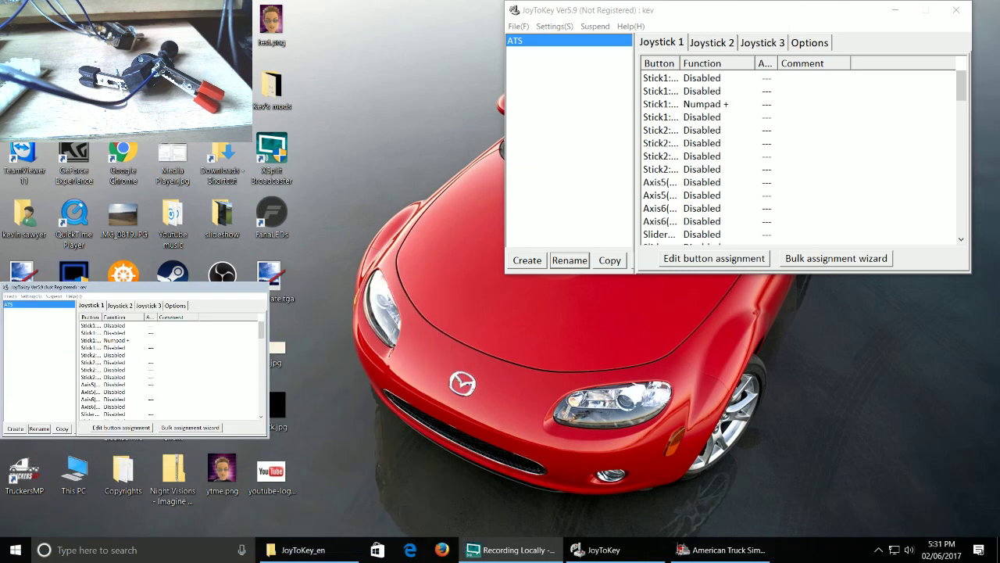
pyautogui.click(723, 549)
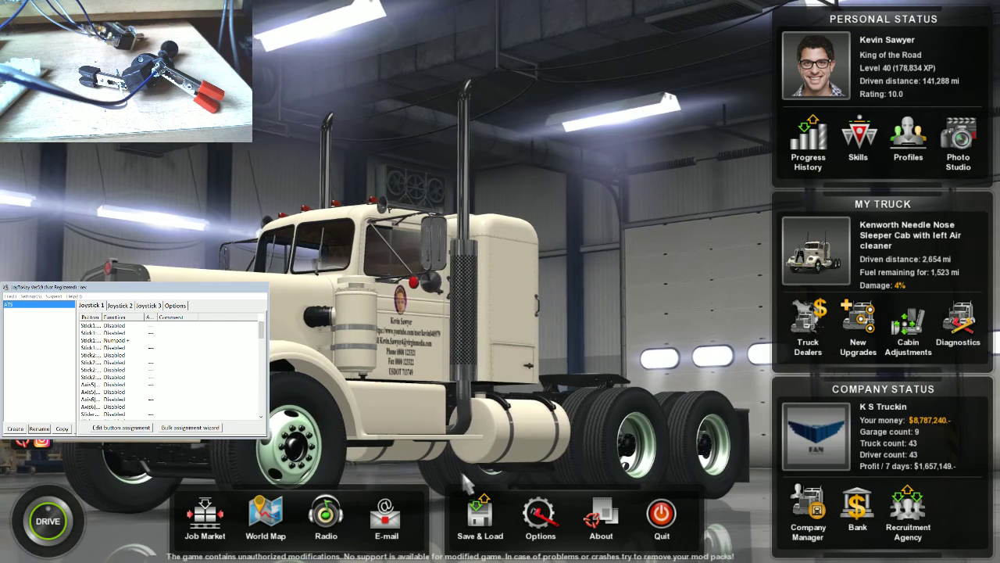
# - In the game's Keys & Buttons options, assign Space to the Parking Brake's primary binding, and replace it with Numpad +
pyautogui.click(558, 510)
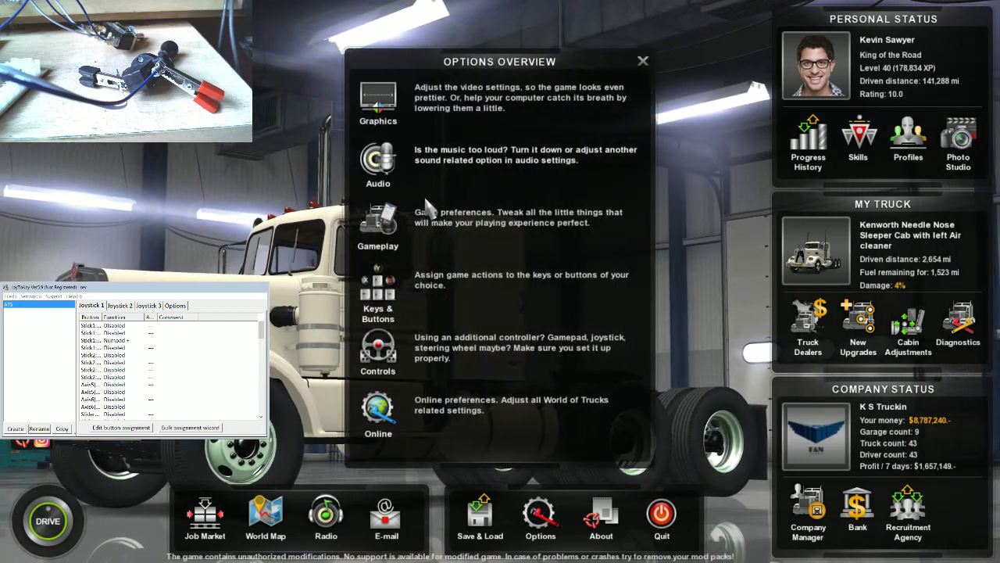
pyautogui.click(416, 282)
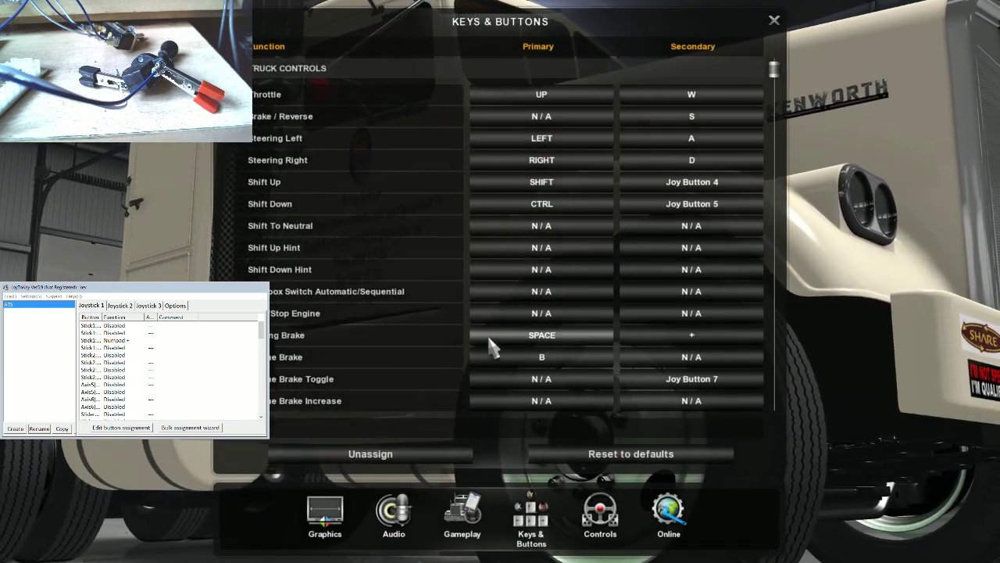
pyautogui.click(500, 337)
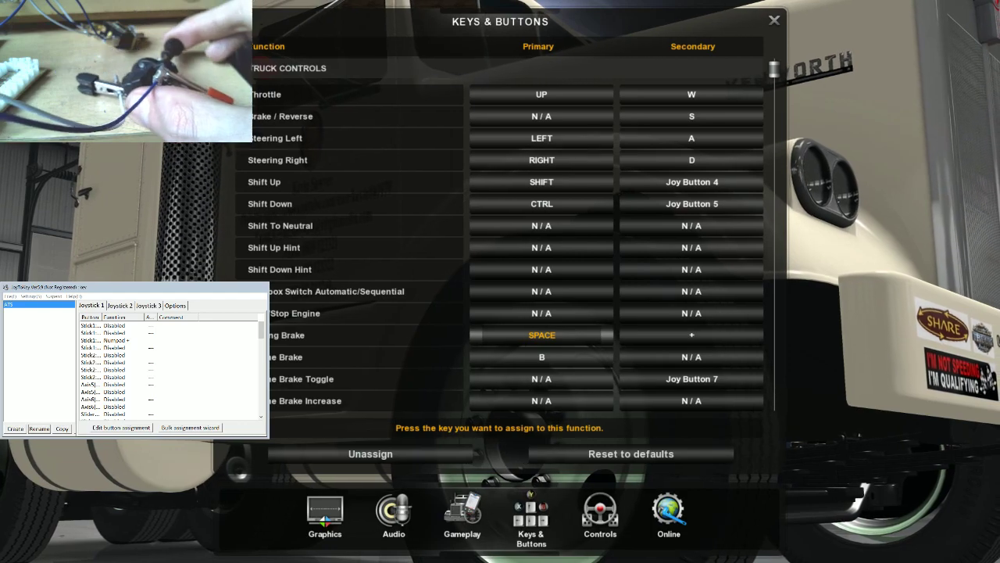
pyautogui.press('space')
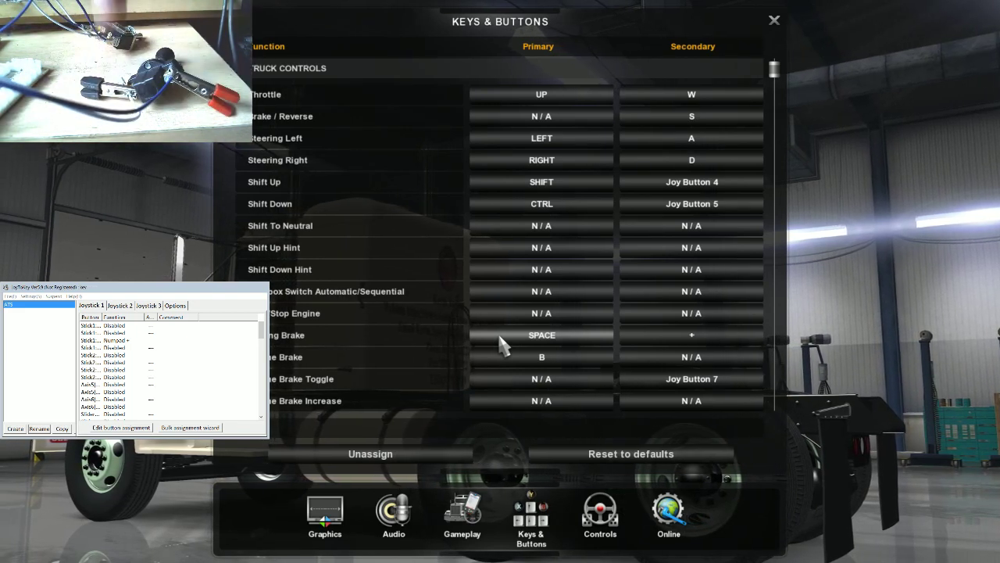
pyautogui.click(502, 344)
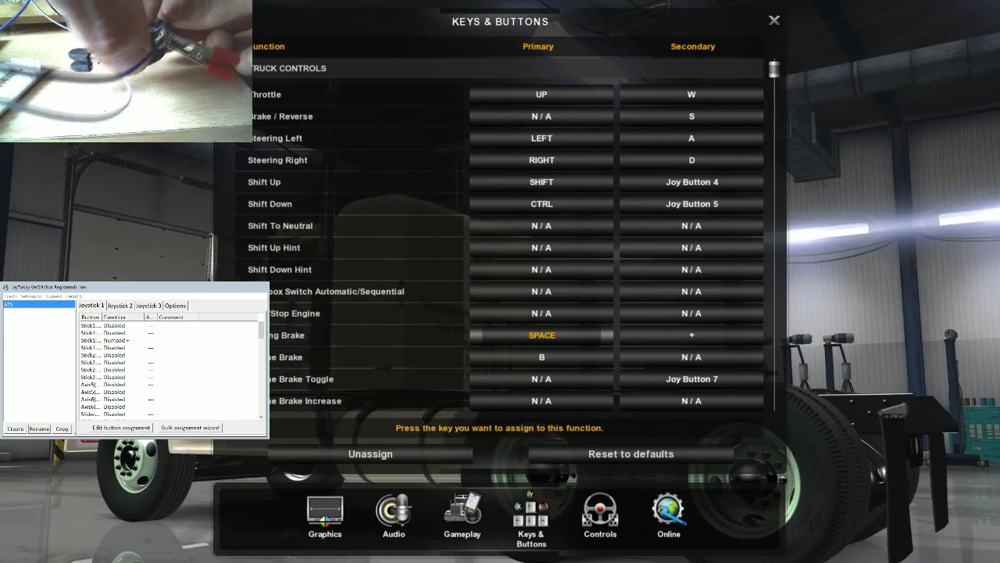
pyautogui.press('KP_Add')
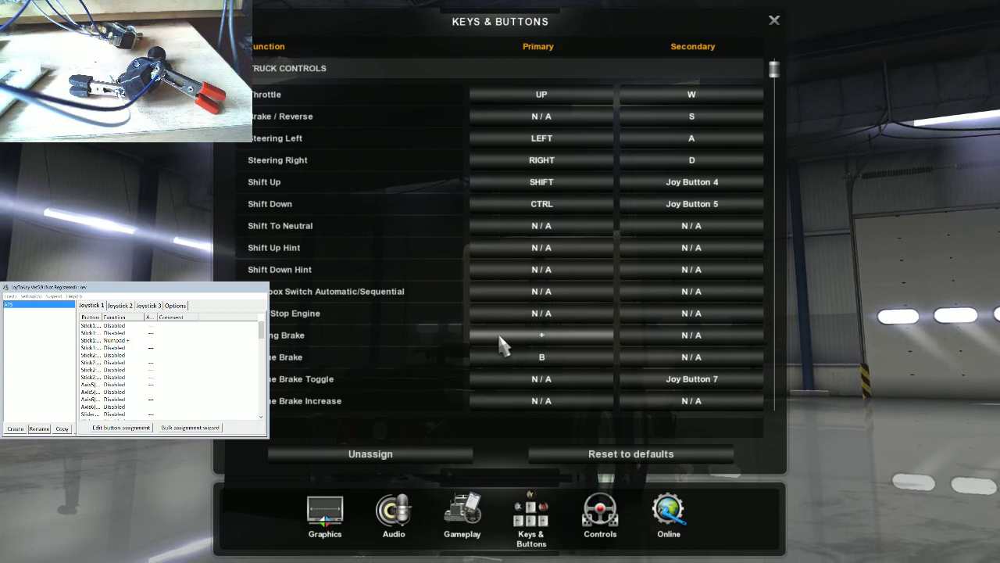
# - Assign Space as the Parking Brake's primary binding and Numpad + as its secondary binding, and leave the game options
pyautogui.click(501, 340)
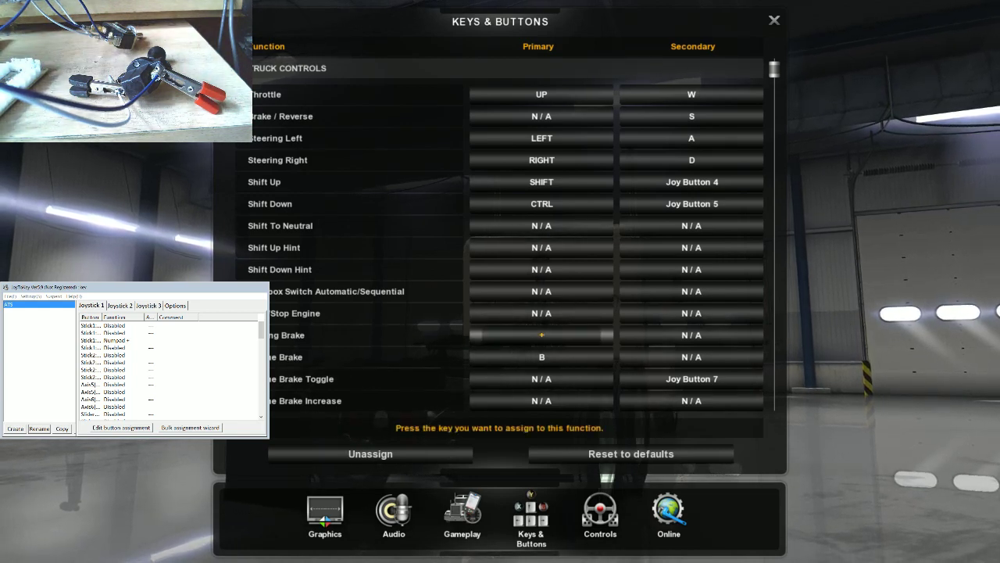
pyautogui.press('space')
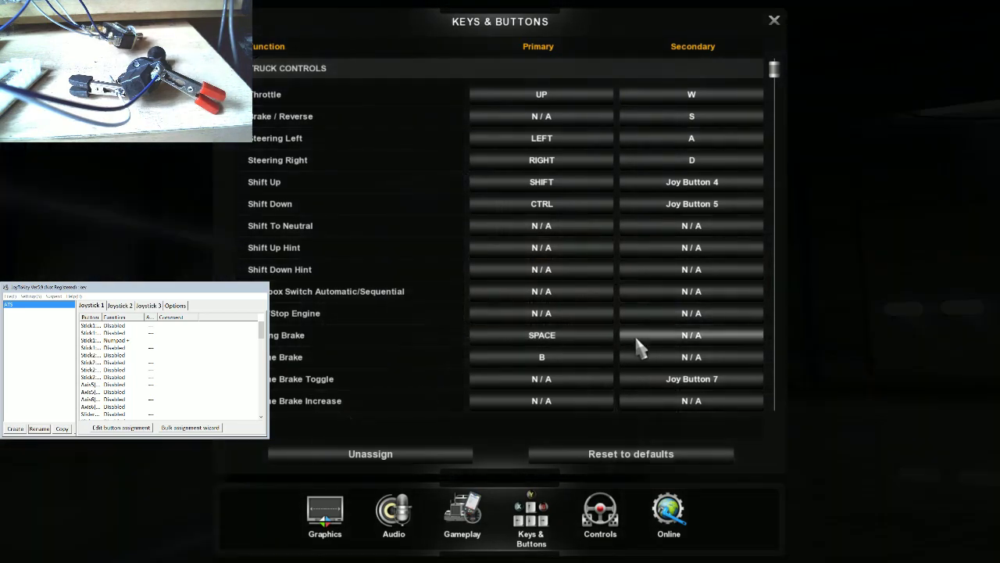
pyautogui.click(636, 341)
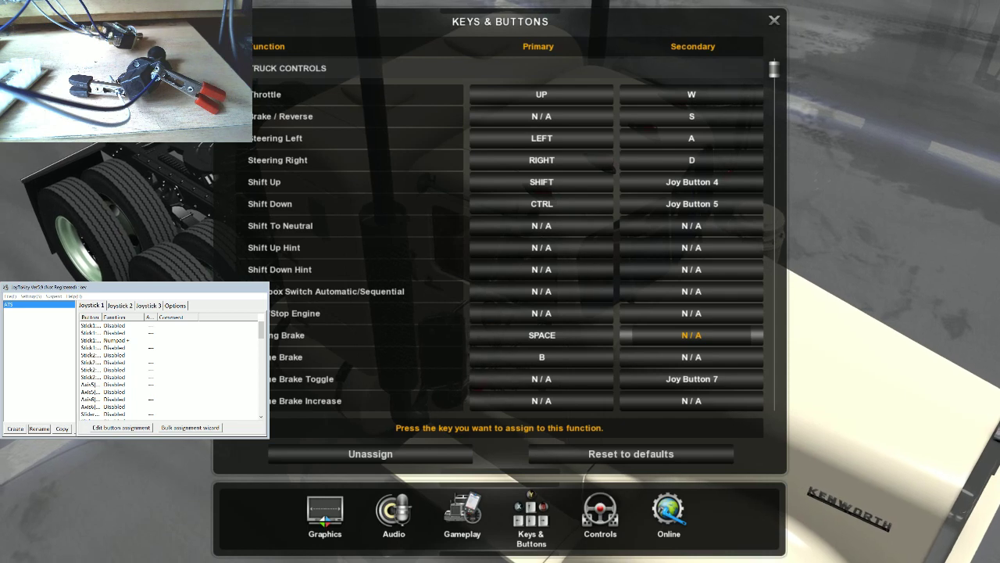
pyautogui.press('KP_Add')
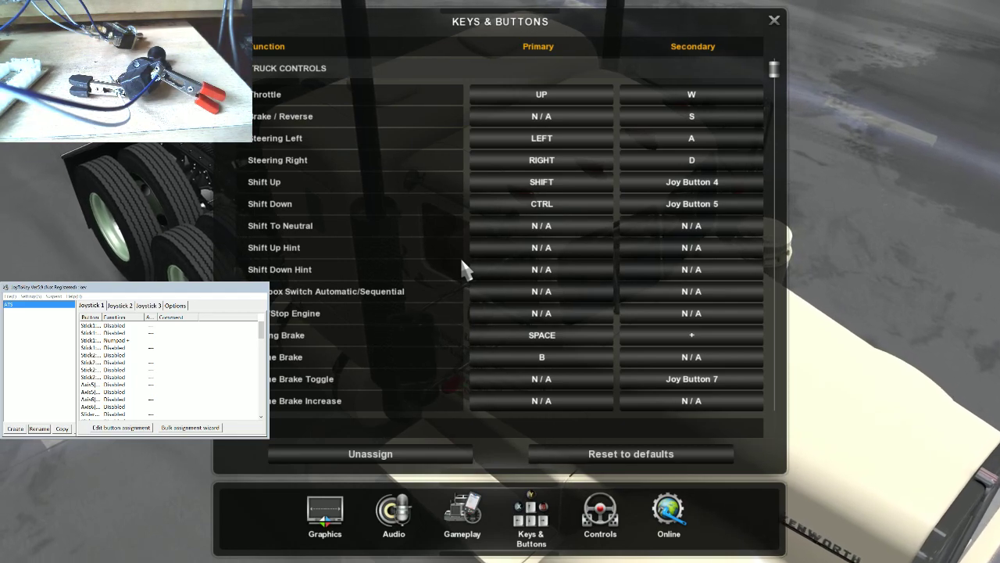
pyautogui.press('Escape')
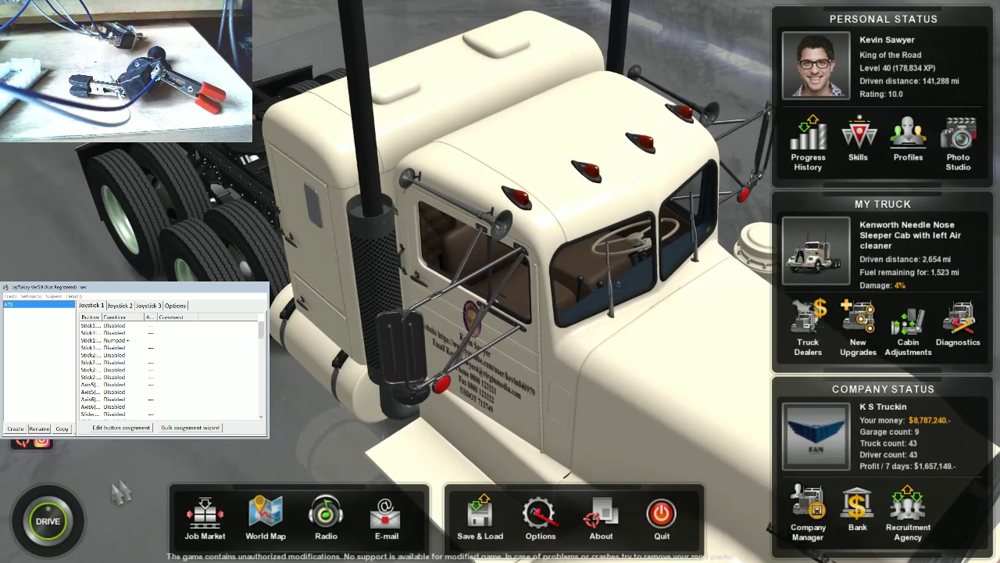
# - Start driving the truck and turn the interior camera to view the road and dashboard
pyautogui.click(47, 521)
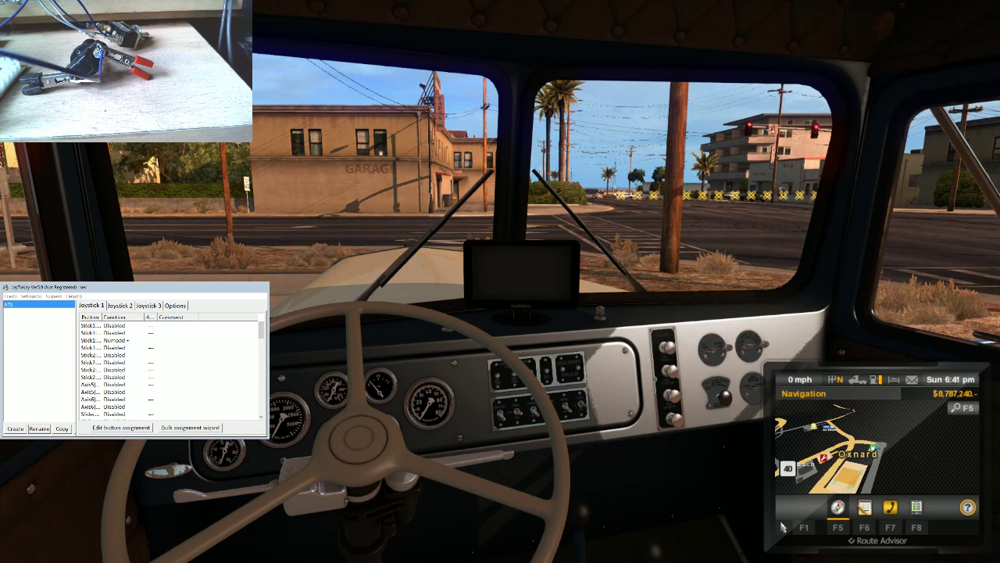
pyautogui.press('KP_6')
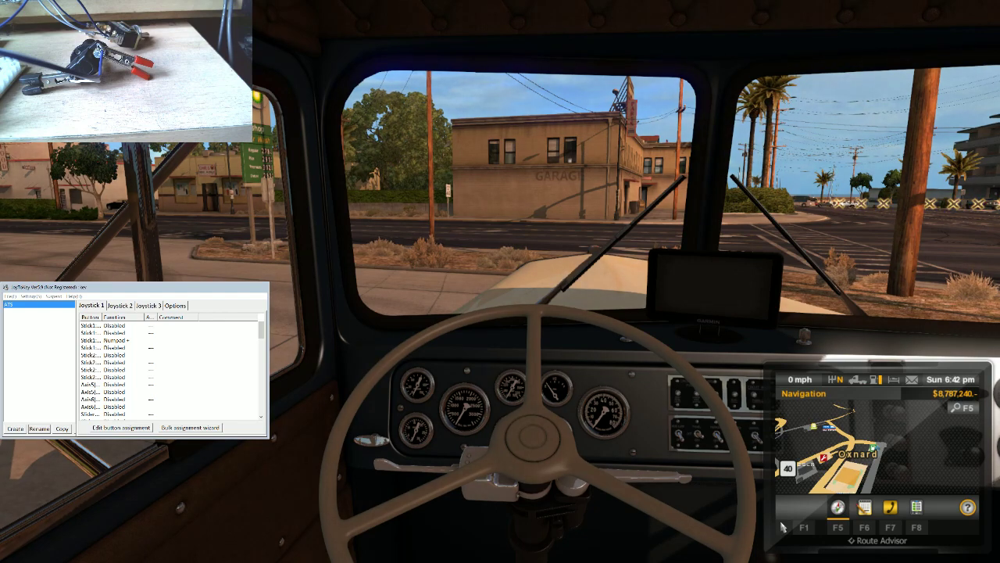
# - Return from the cab to the game's main screen and quit the game
pyautogui.press('Escape')
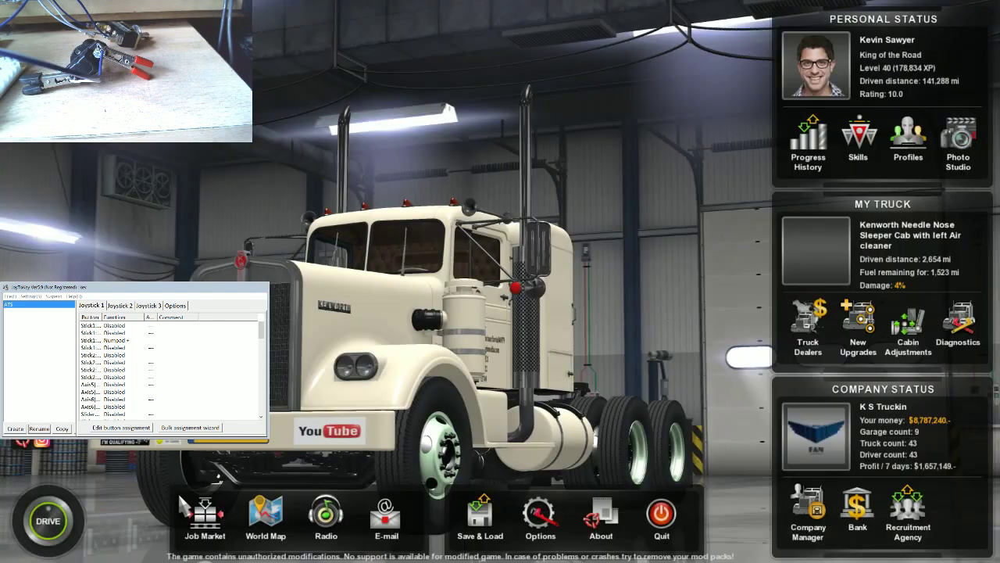
pyautogui.click(661, 515)
pyautogui.click(458, 366)
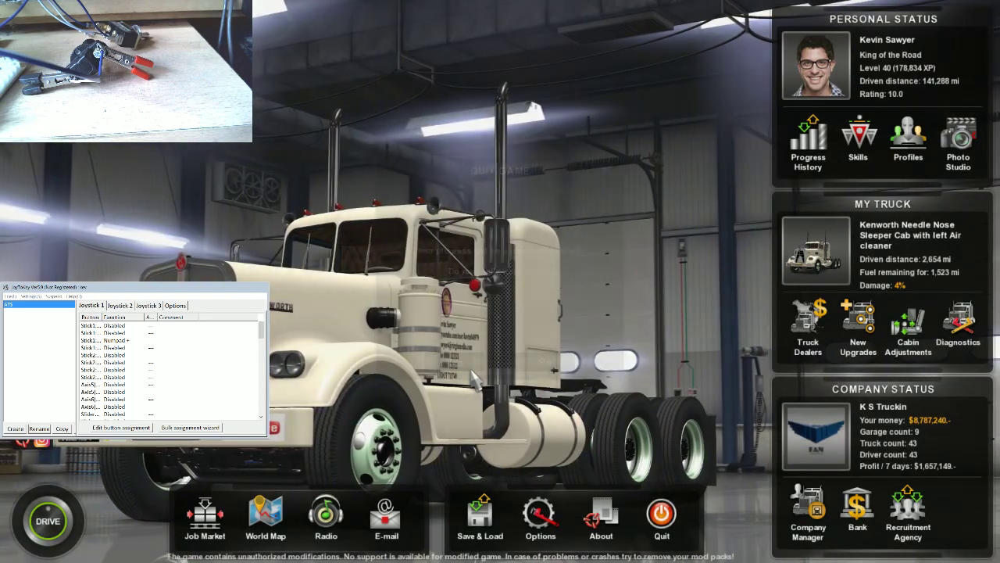